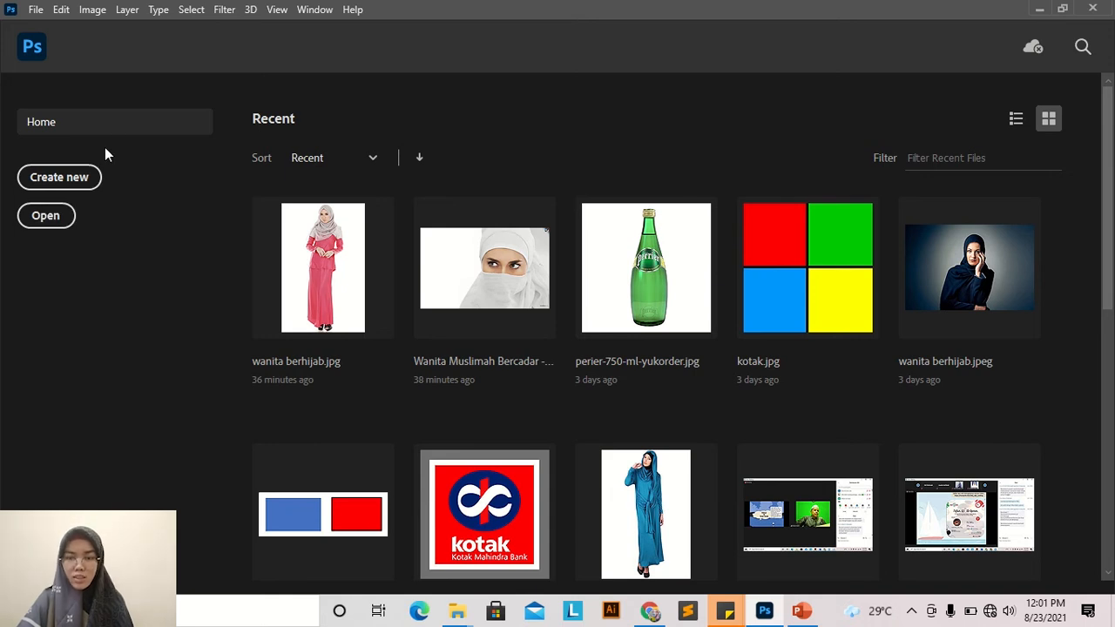
Open the Wanita Muslimah Bercadar - Arab Woman In Hijab HD Wallpaper (28).jpg image from the Part 2 folder
left_click(36, 10)
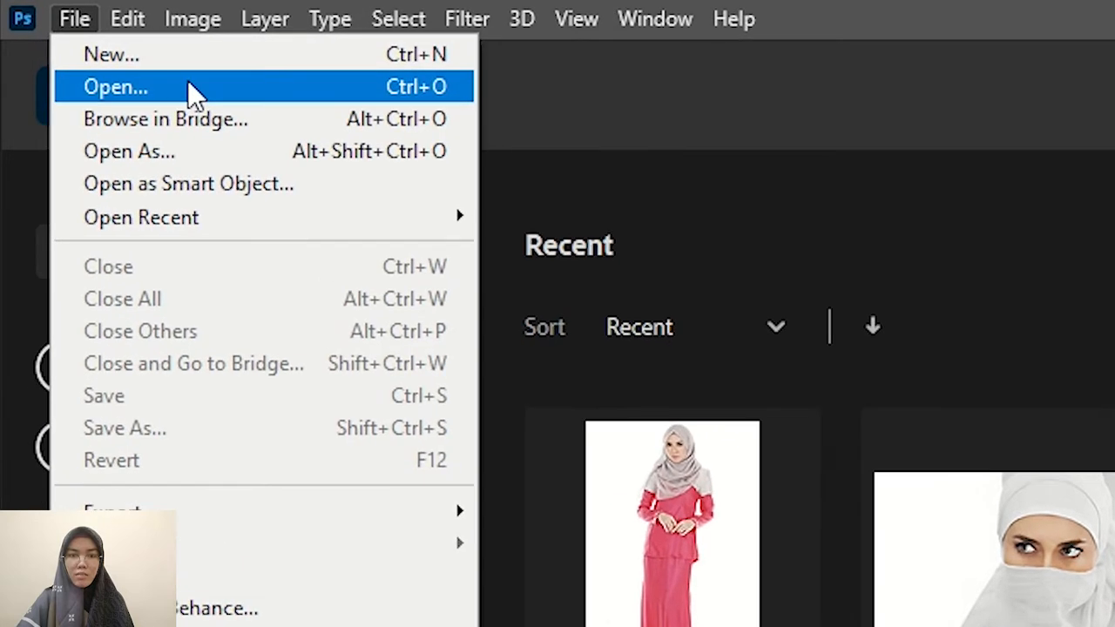
left_click(187, 86)
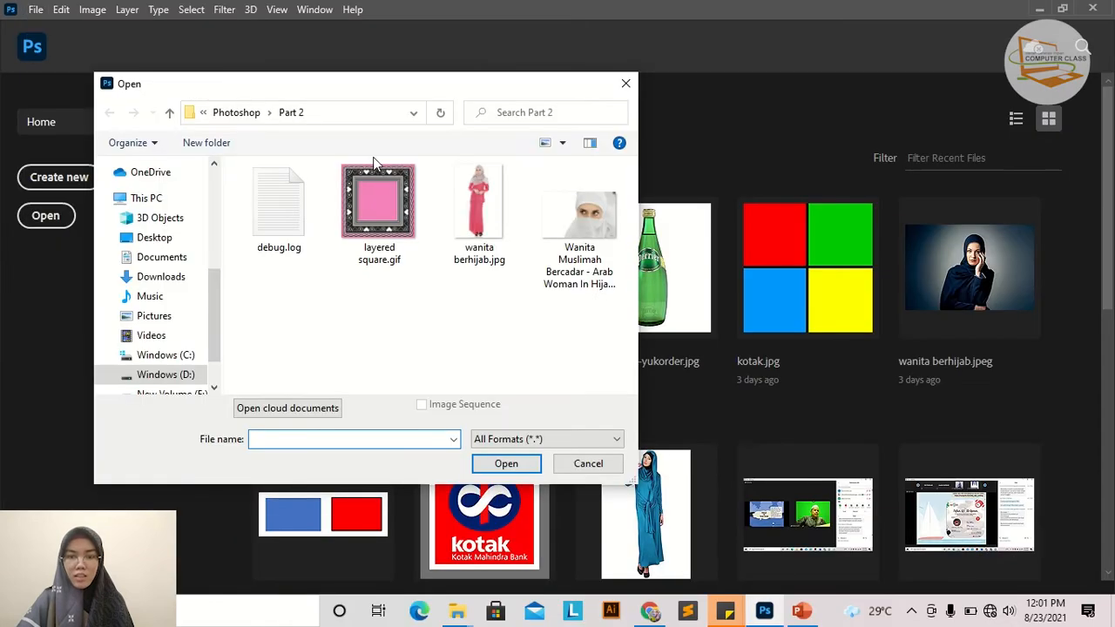
left_click(576, 222)
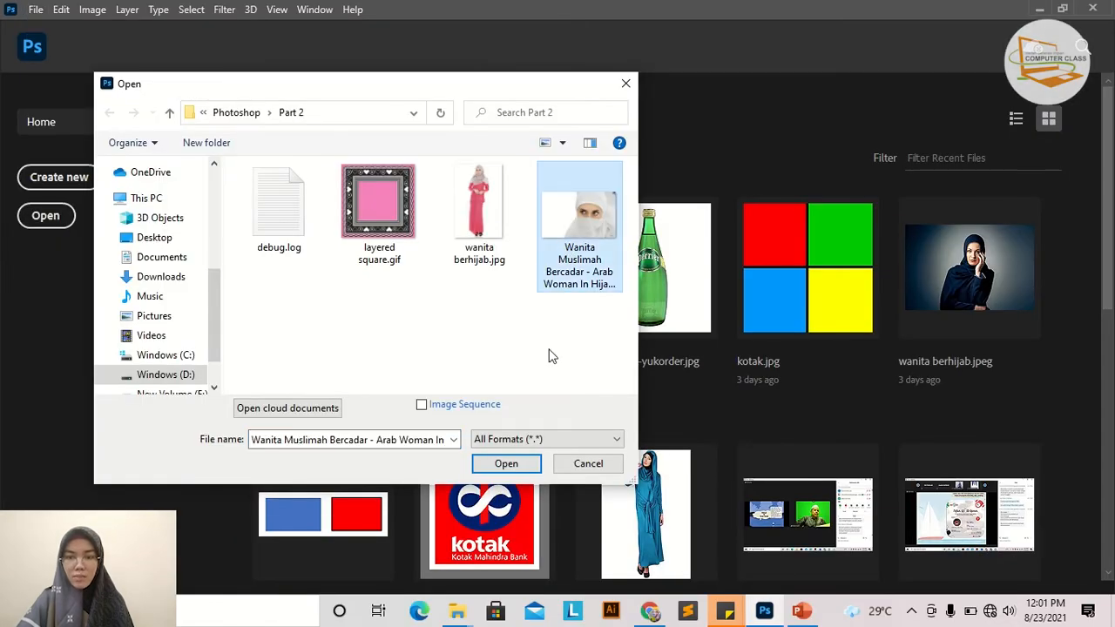
left_click(506, 463)
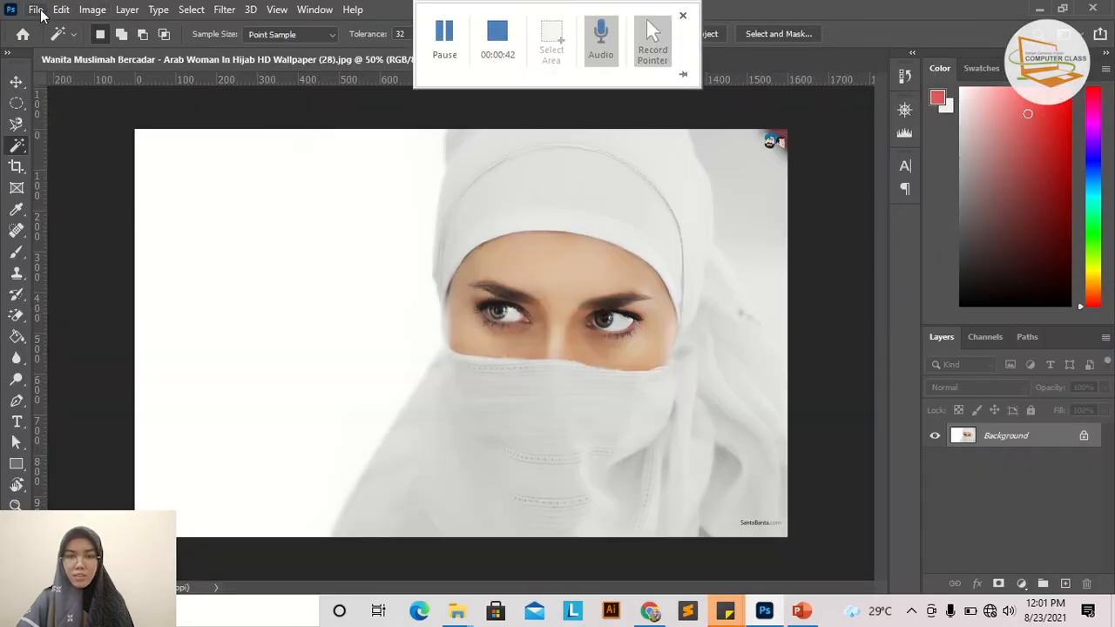
left_click(61, 9)
mouse_move(46, 13)
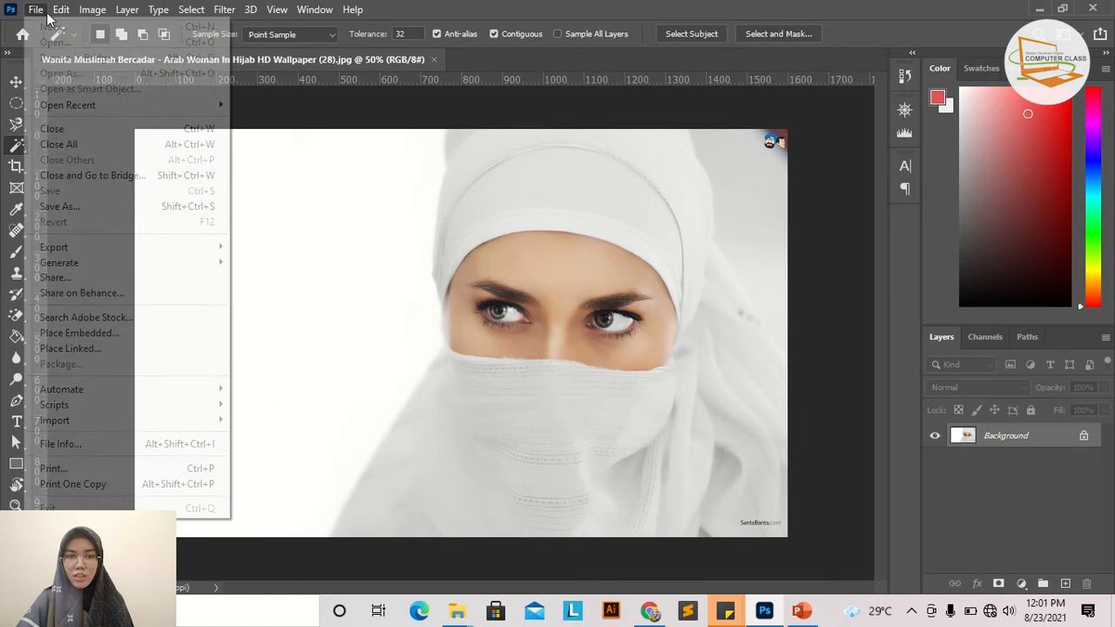
left_click(283, 102)
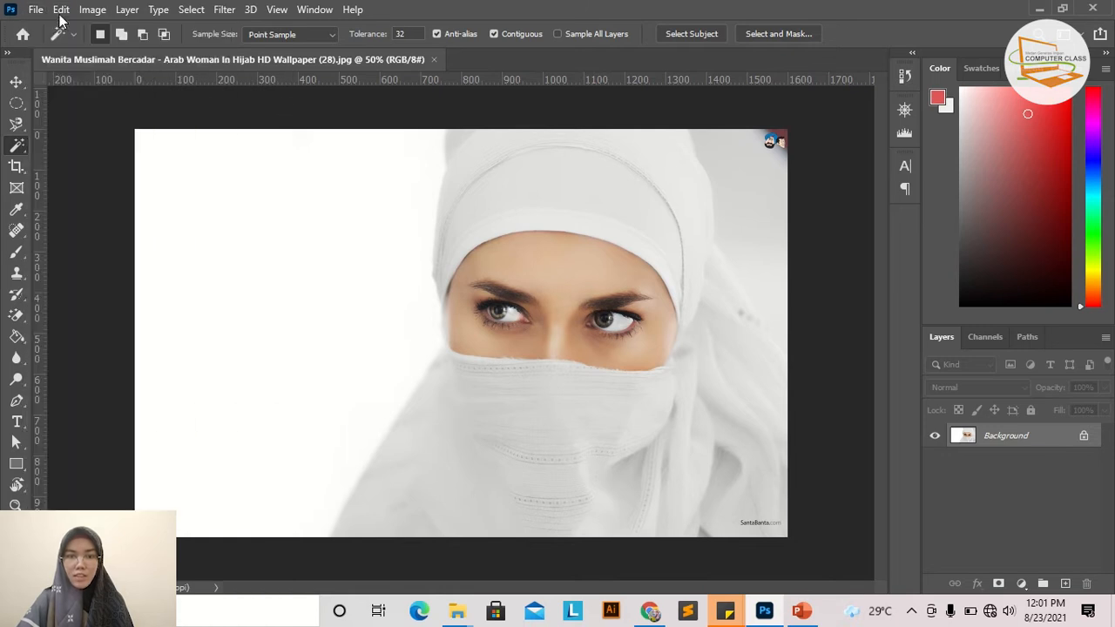
Open wanita berhijab.jpg from the Part 2 folder as another document
left_click(61, 10)
mouse_move(35, 11)
left_click(54, 43)
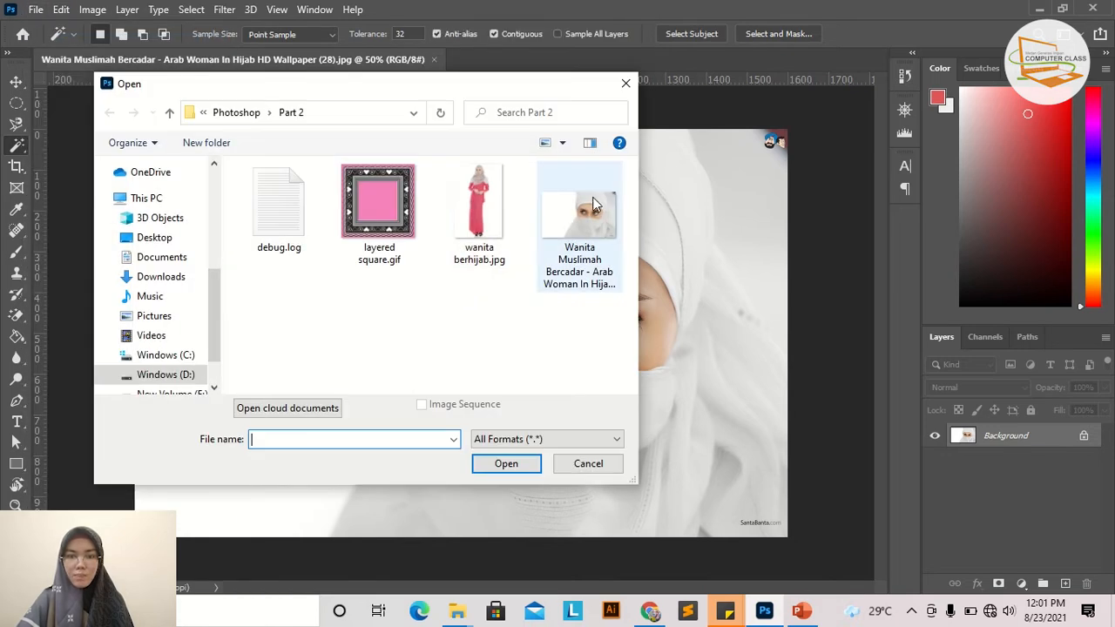
left_click(479, 216)
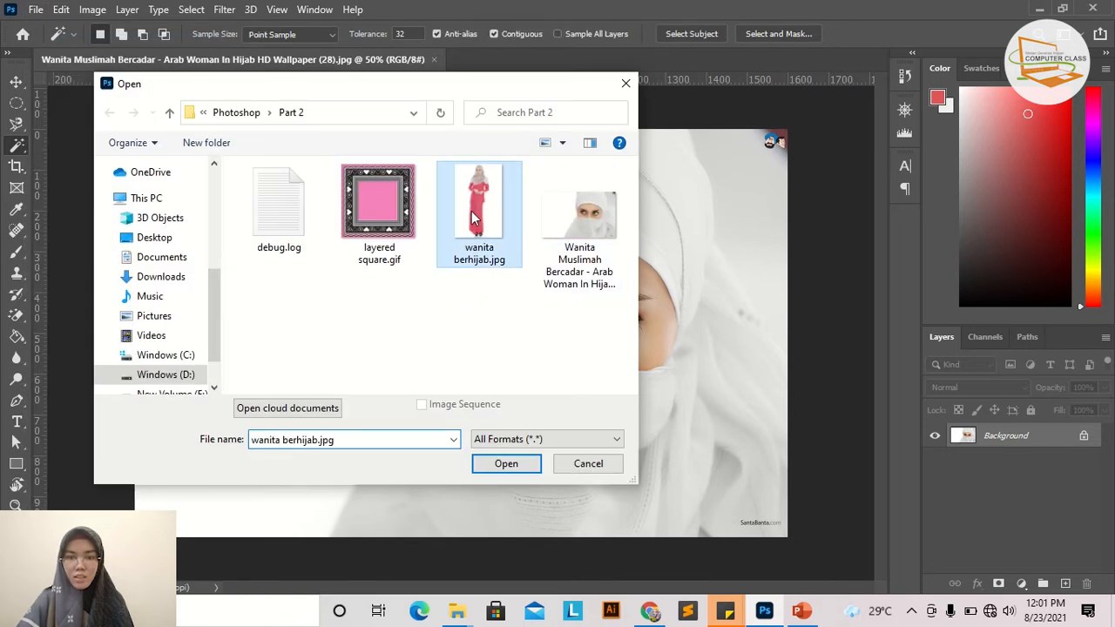
left_click(506, 463)
Open layered square.gif from the Part 2 folder as another document
left_click(35, 10)
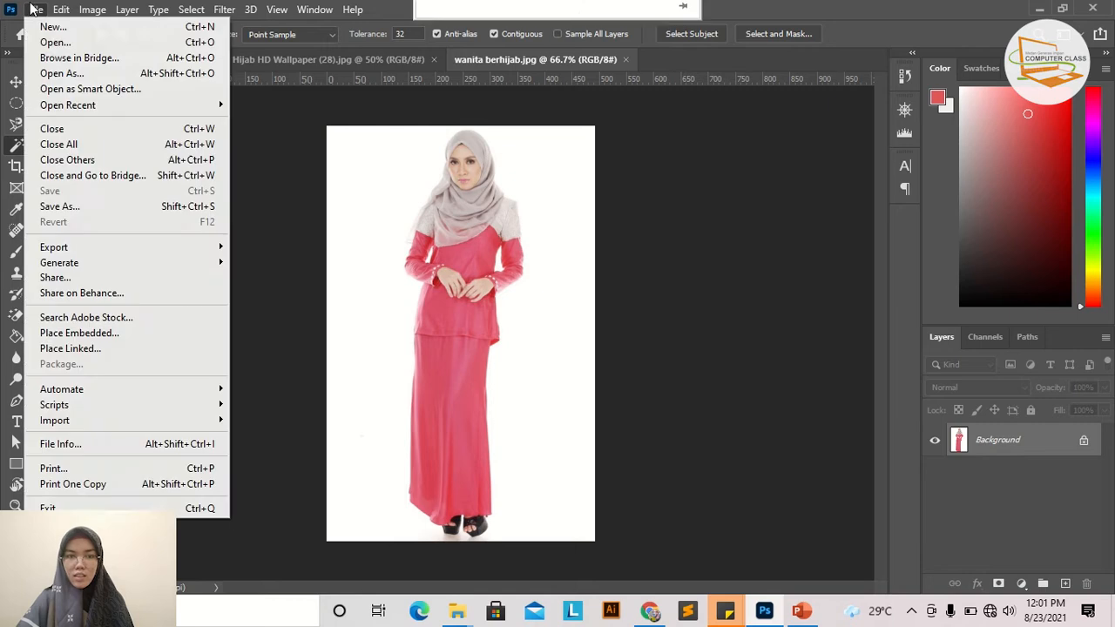
left_click(57, 43)
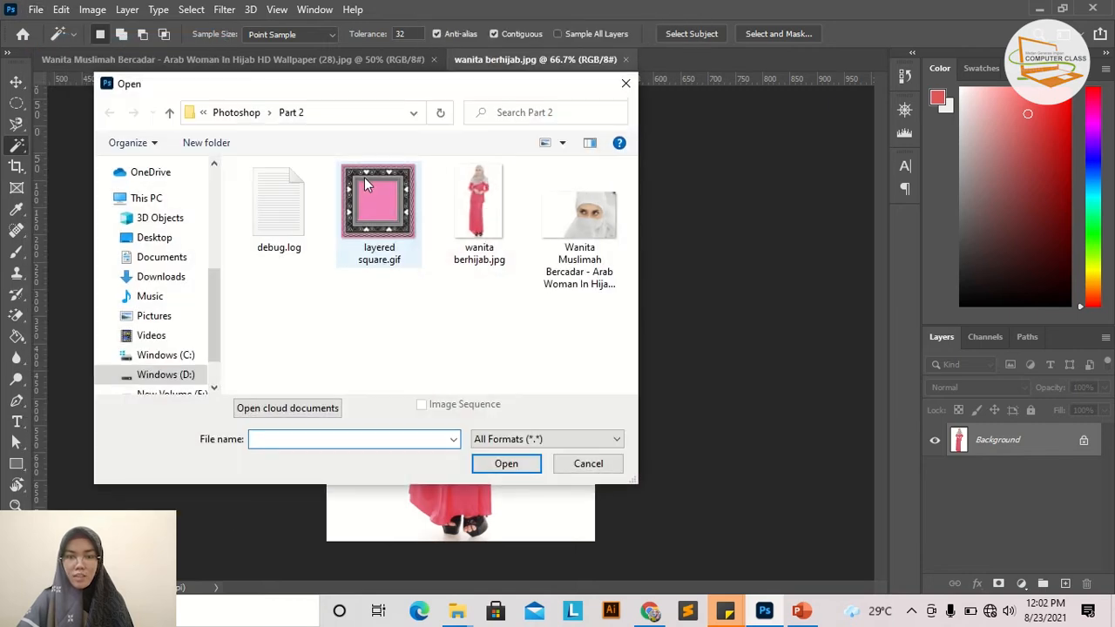
left_click(367, 185)
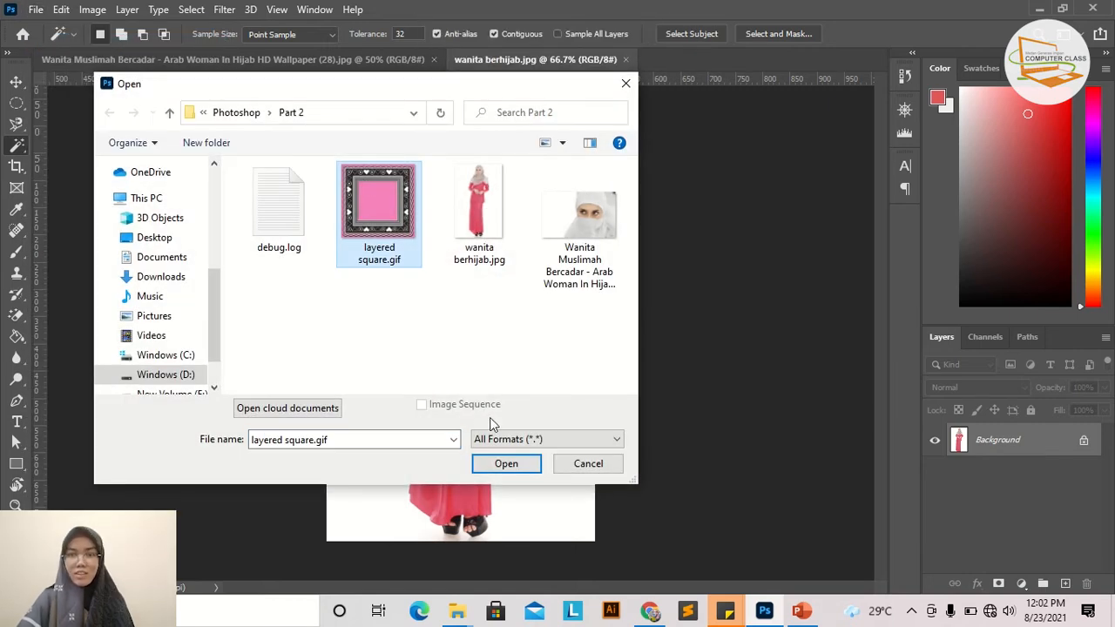
left_click(506, 465)
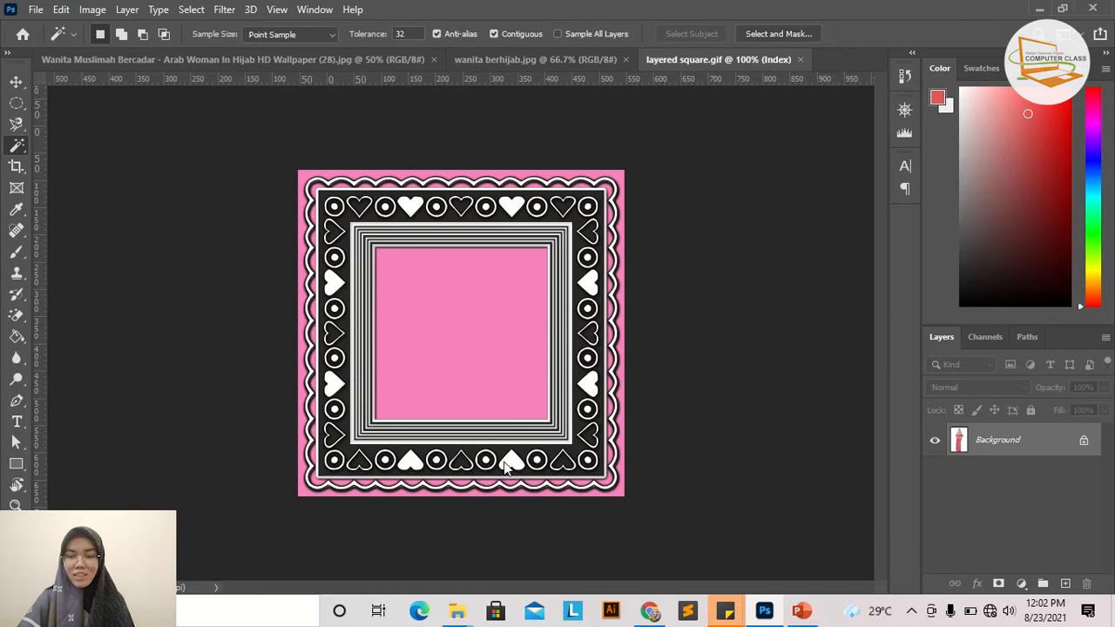
Look through the three open images and return to the Wanita Muslimah Bercadar wallpaper
left_click(288, 62)
left_click(550, 61)
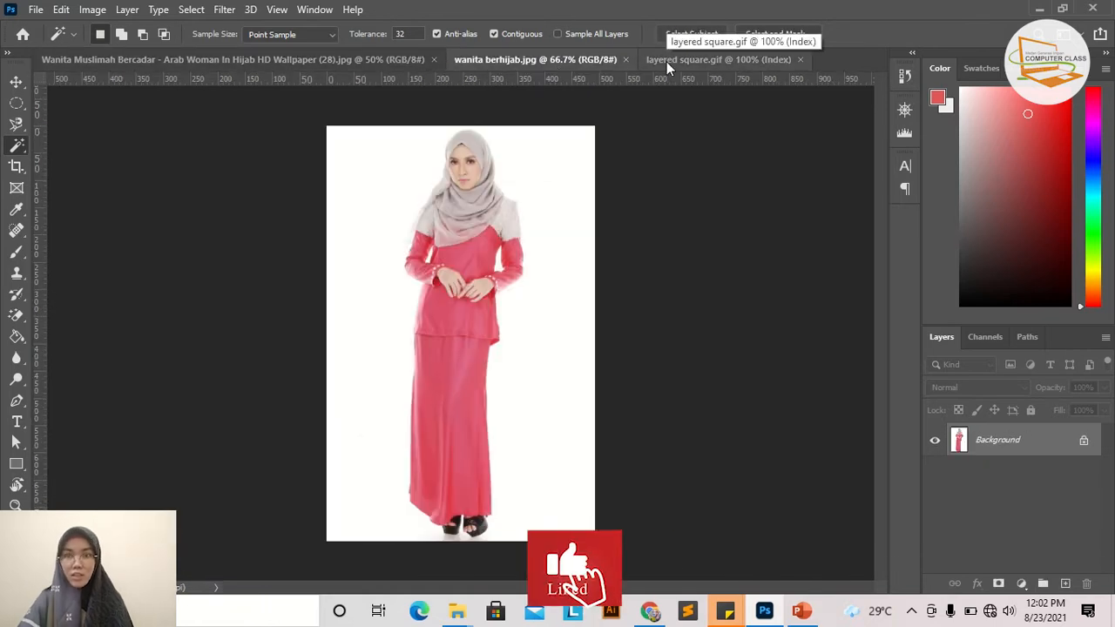
left_click(666, 59)
left_click(311, 59)
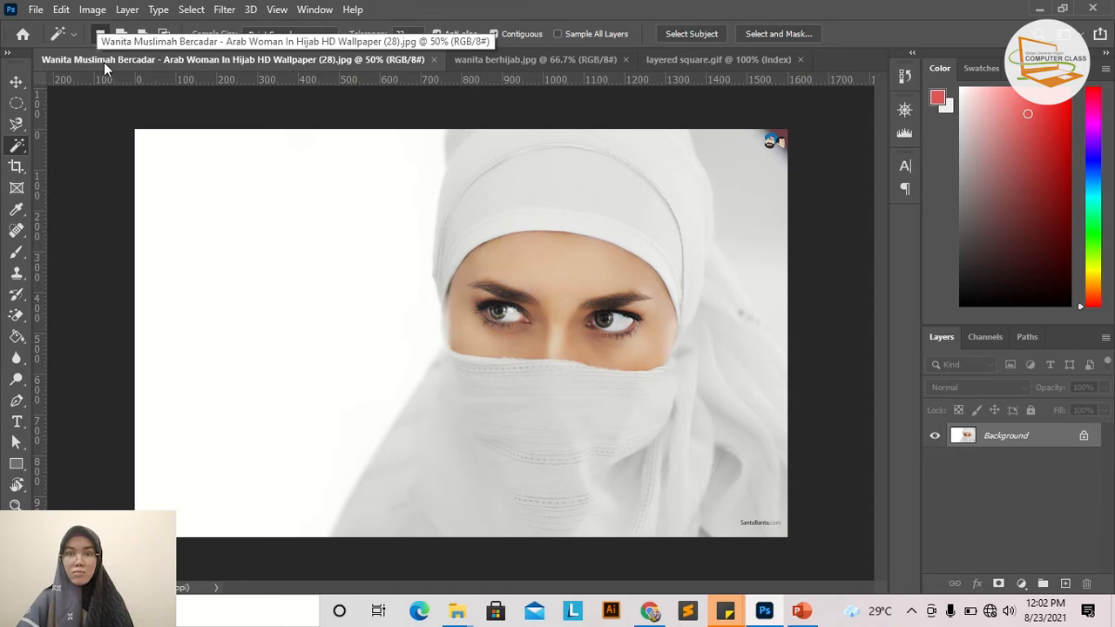
Activate the Quick Selection tool in add-to-selection mode
left_click(17, 125)
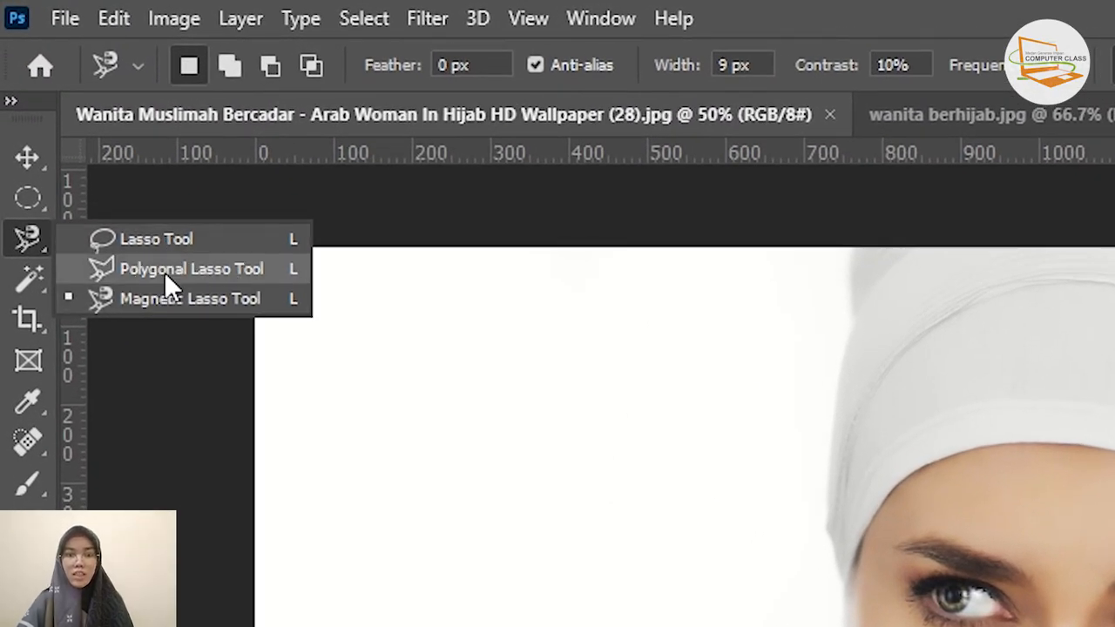
left_click(24, 280)
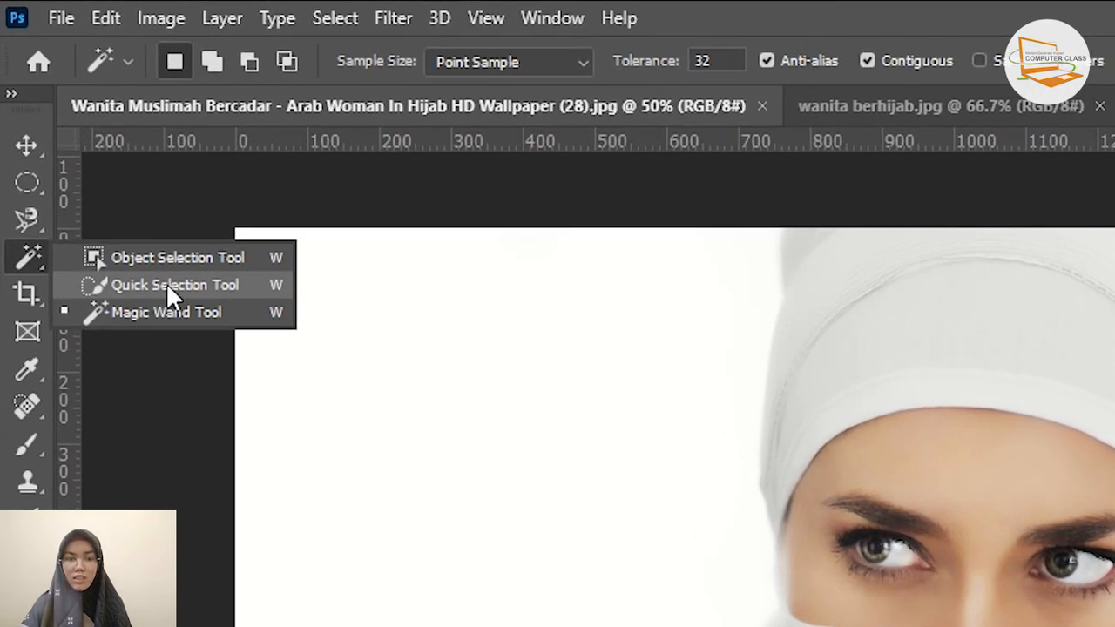
left_click(144, 292)
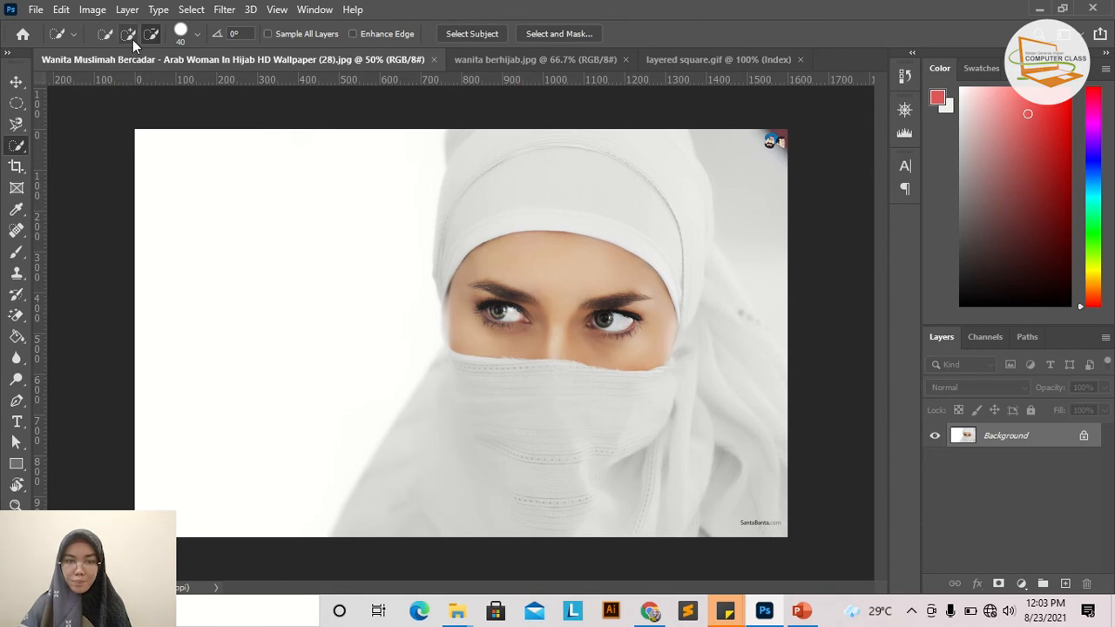
left_click(128, 34)
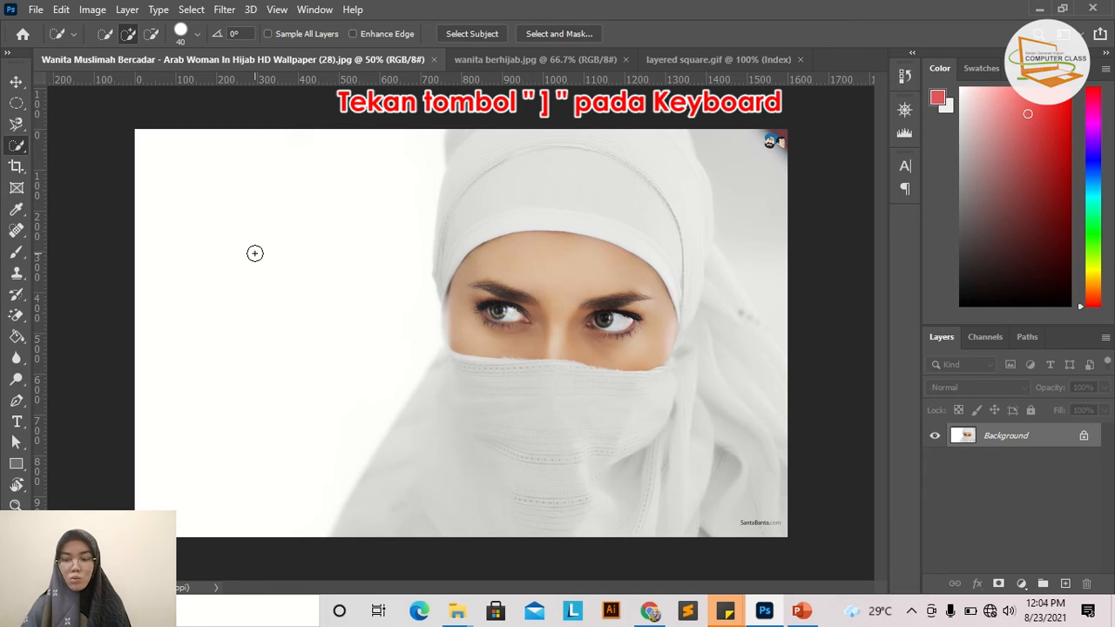
Enlarge the Quick Selection brush to 200 px
key("bracketright")
key("bracketright")
key("bracketright")
key("bracketright")
key("bracketright")
key("bracketright")
key("bracketright")
key("bracketright")
key("bracketright")
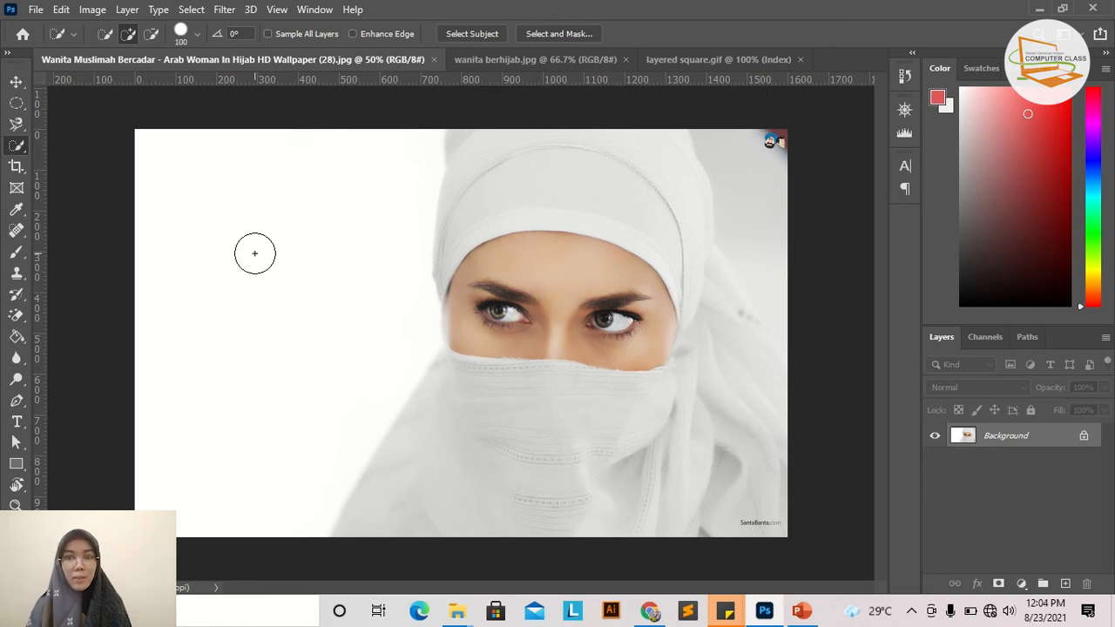
key("bracketright")
Reduce the Quick Selection brush to about 70 px
key("bracketleft")
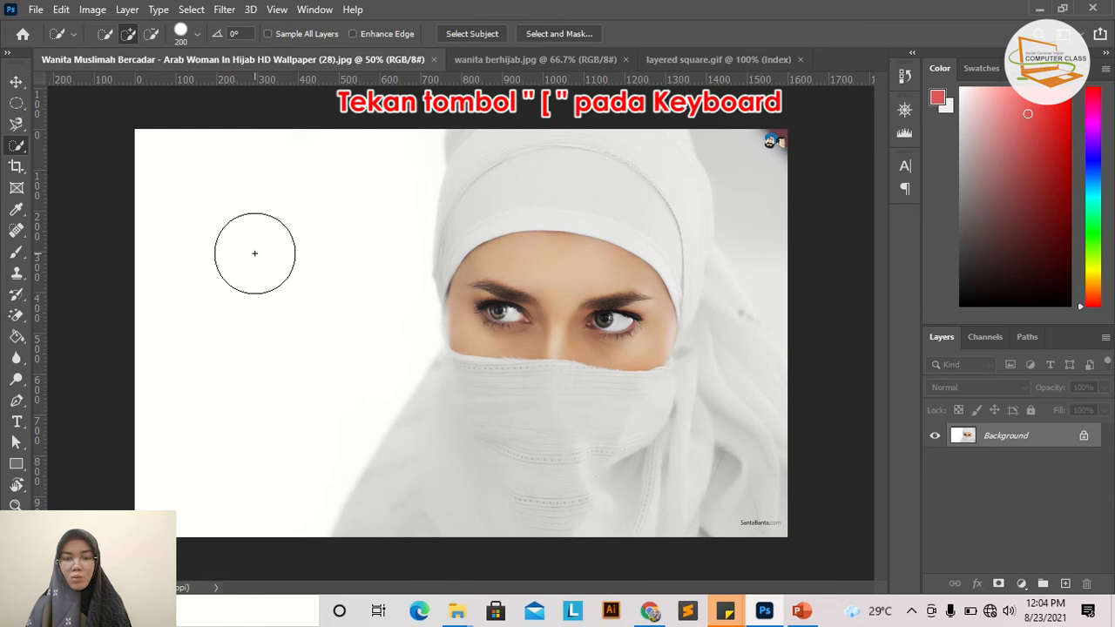
key("bracketleft")
key("bracketleft")
key("bracketleft")
key("bracketleft")
key("bracketleft")
key("bracketleft")
key("bracketleft")
key("bracketleft")
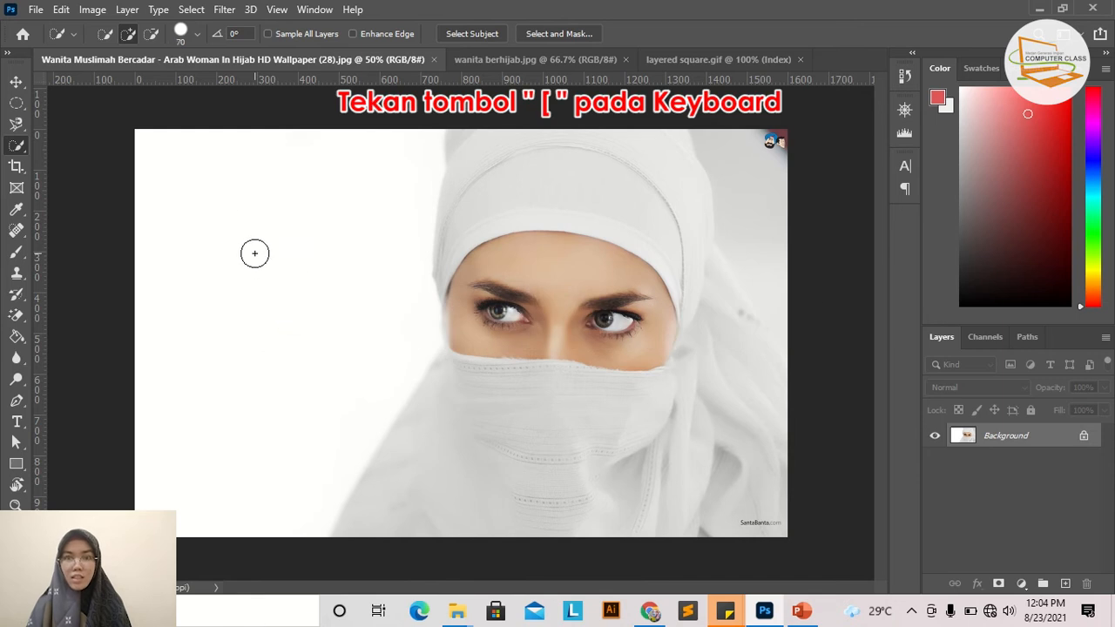
key("bracketleft")
Set the Quick Selection brush size to 150 px
key("bracketright")
key("bracketright")
key("bracketright")
key("bracketright")
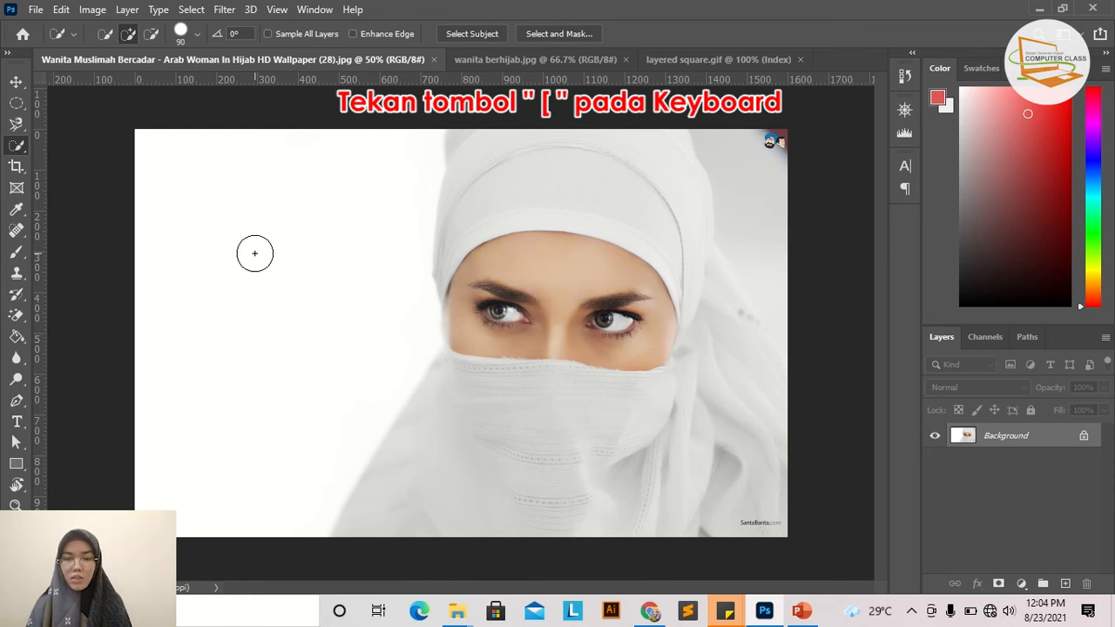
key("bracketright")
key("bracketright")
key("bracketright")
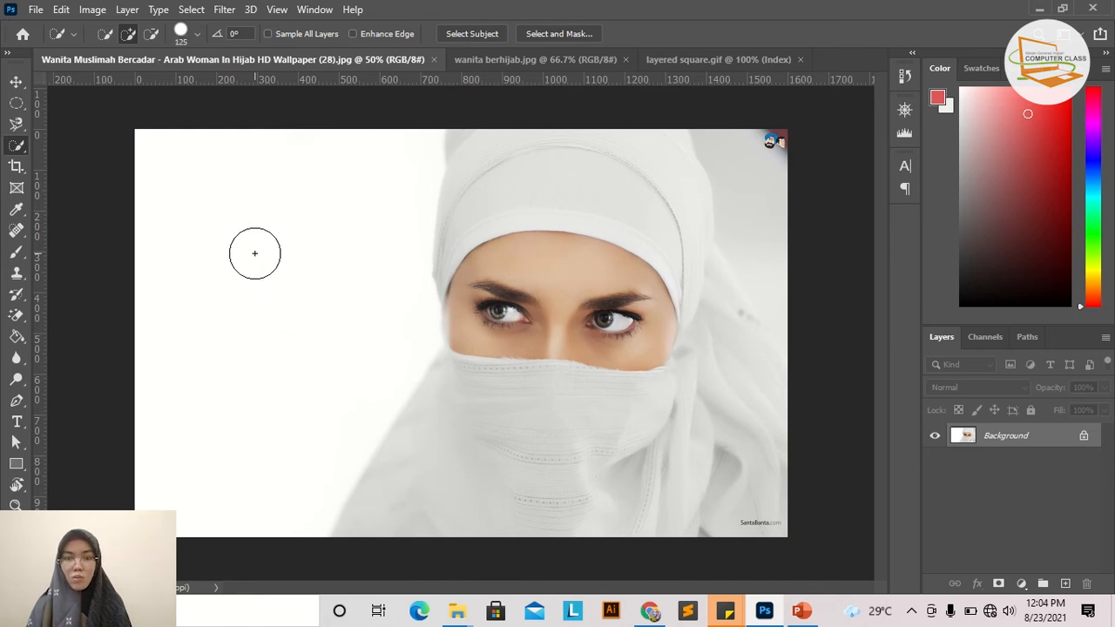
key("bracketright")
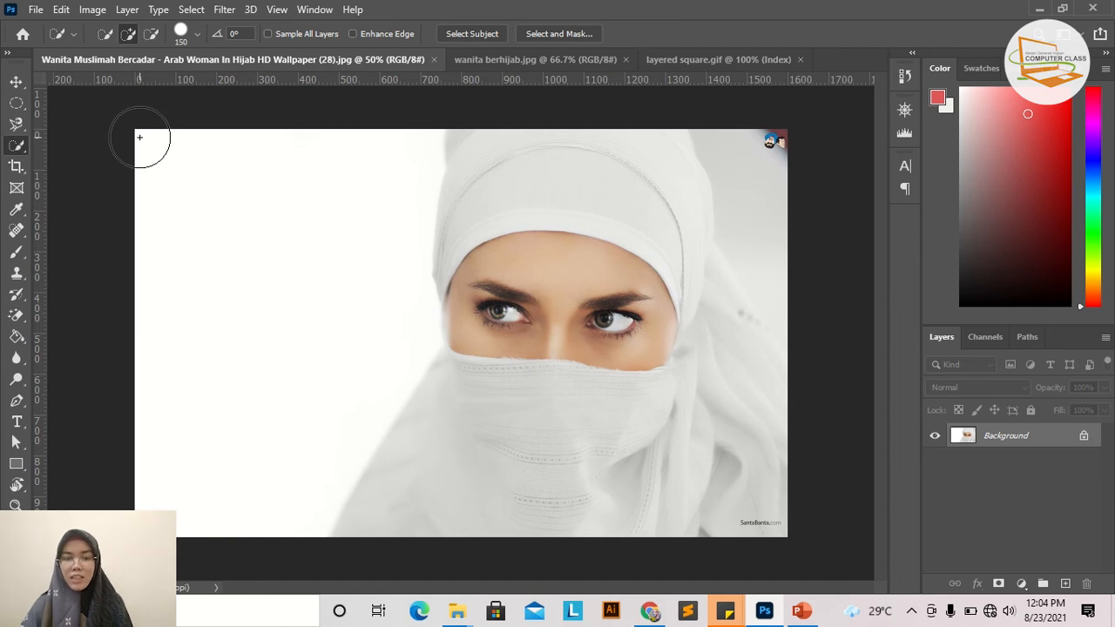
Select the white background to the left of the veiled woman and invert the selection
mouse_move(142, 137)
left_mouse_down()
mouse_move(254, 177)
mouse_move(281, 211)
mouse_move(302, 290)
left_mouse_up()
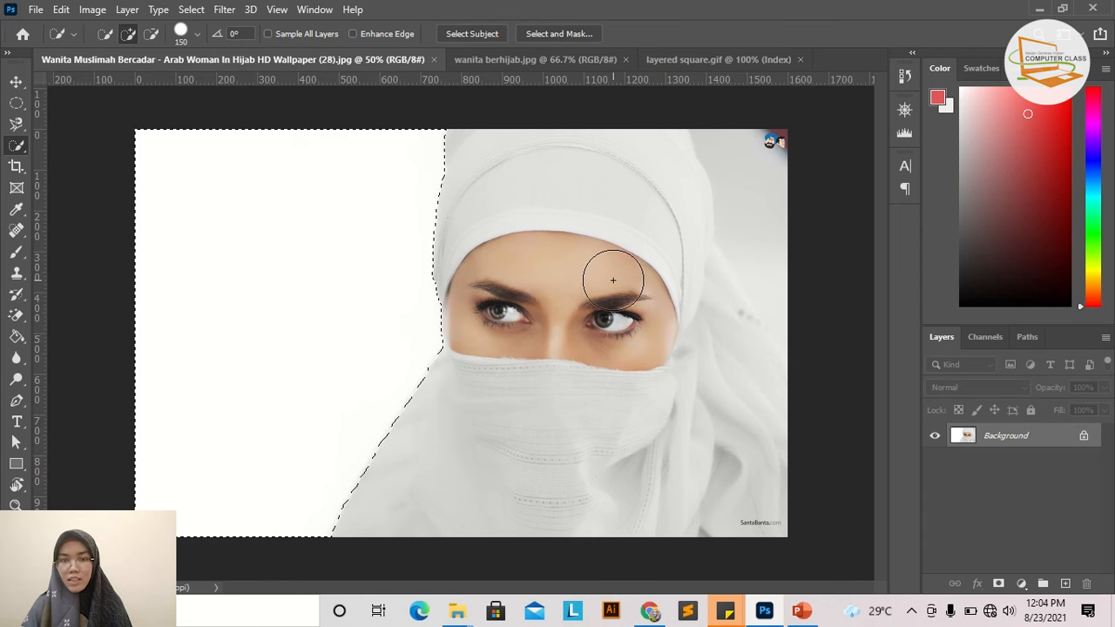
left_click(195, 12)
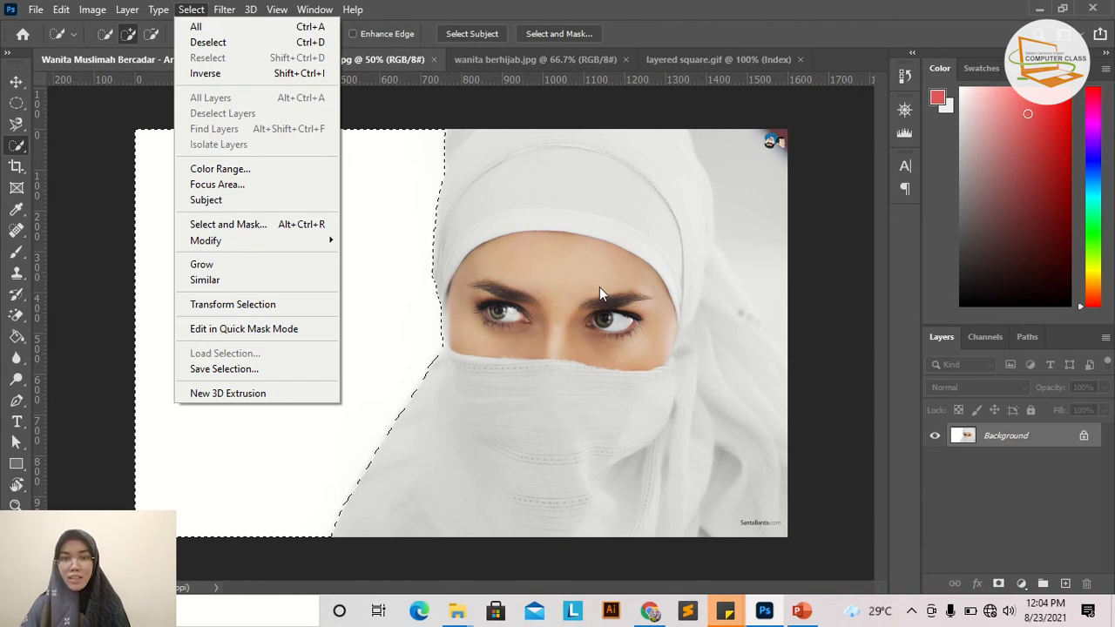
left_click(256, 74)
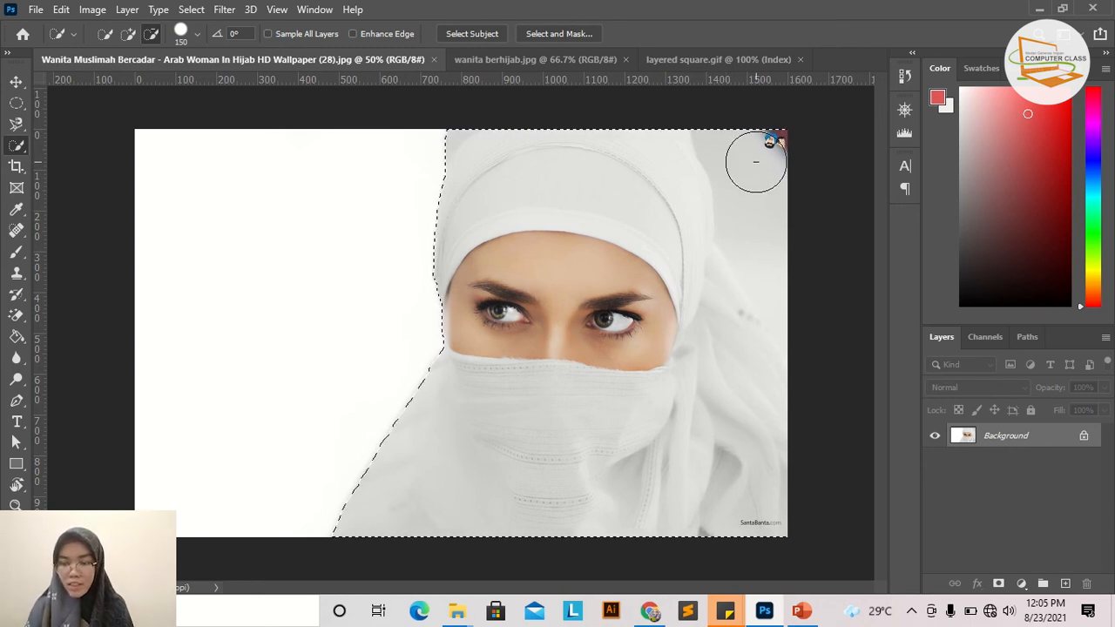
Subtract the grey background at the photo's upper-right corner from the selection, reducing the brush to 60 px
key("bracketleft")
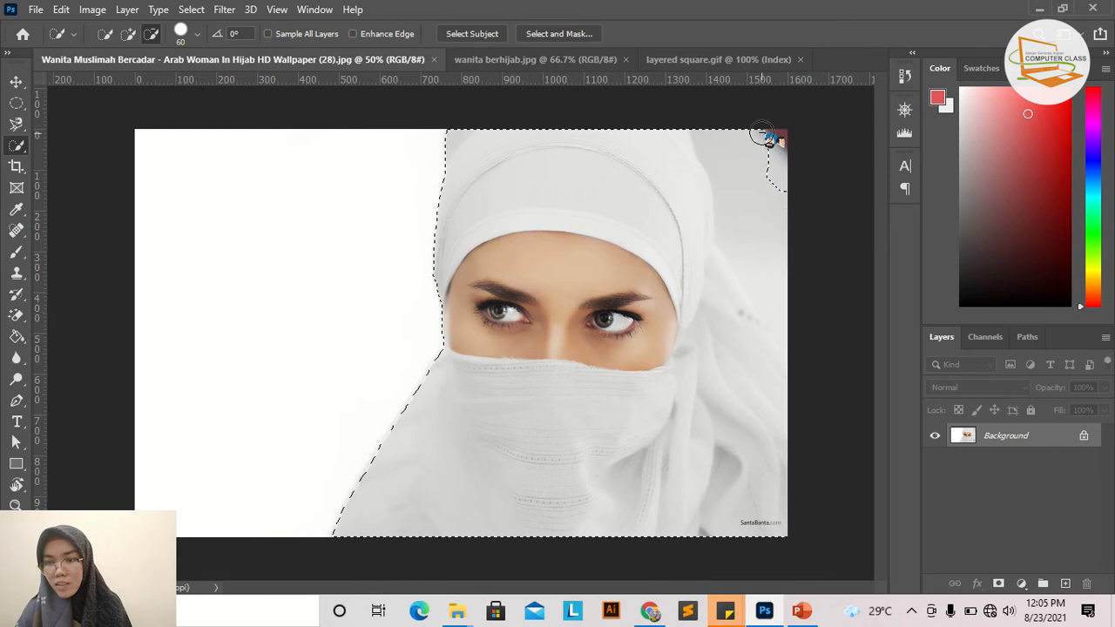
left_click(766, 147, "alt")
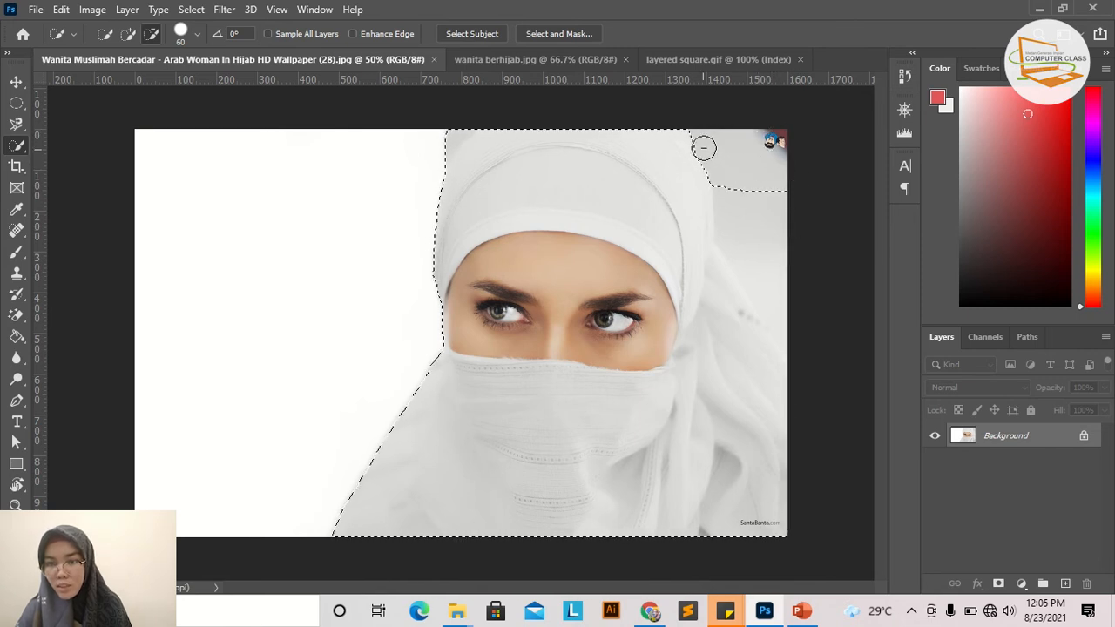
left_click_drag(709, 142, 756, 205)
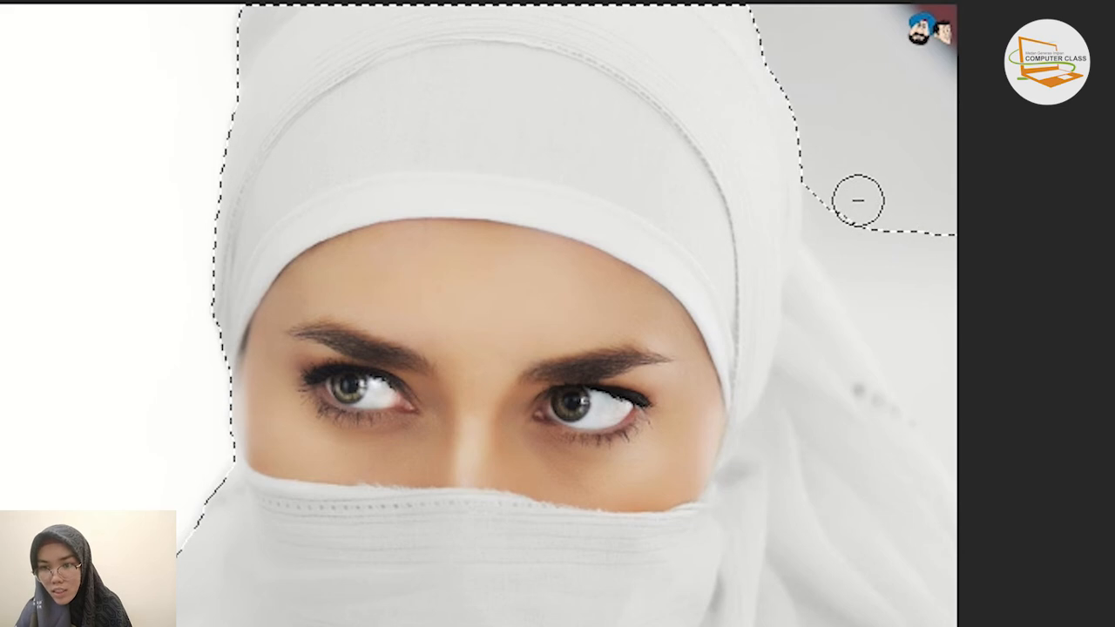
left_click_drag(834, 197, 863, 256)
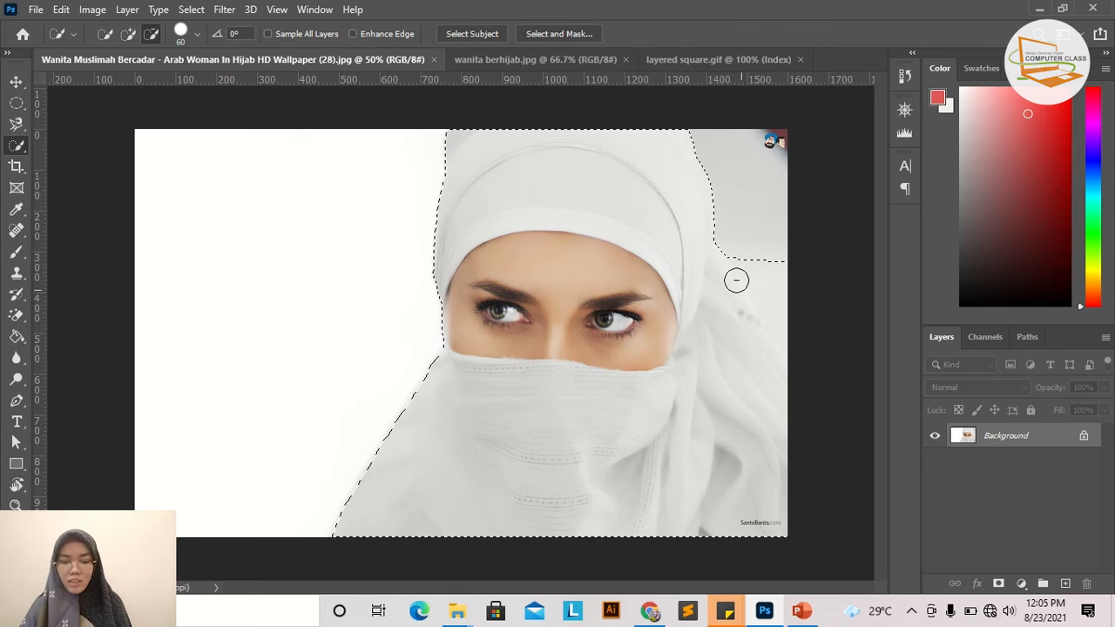
Show the Navigator and zoom to 141.91% on the veil along the photo's right edge
left_click(315, 9)
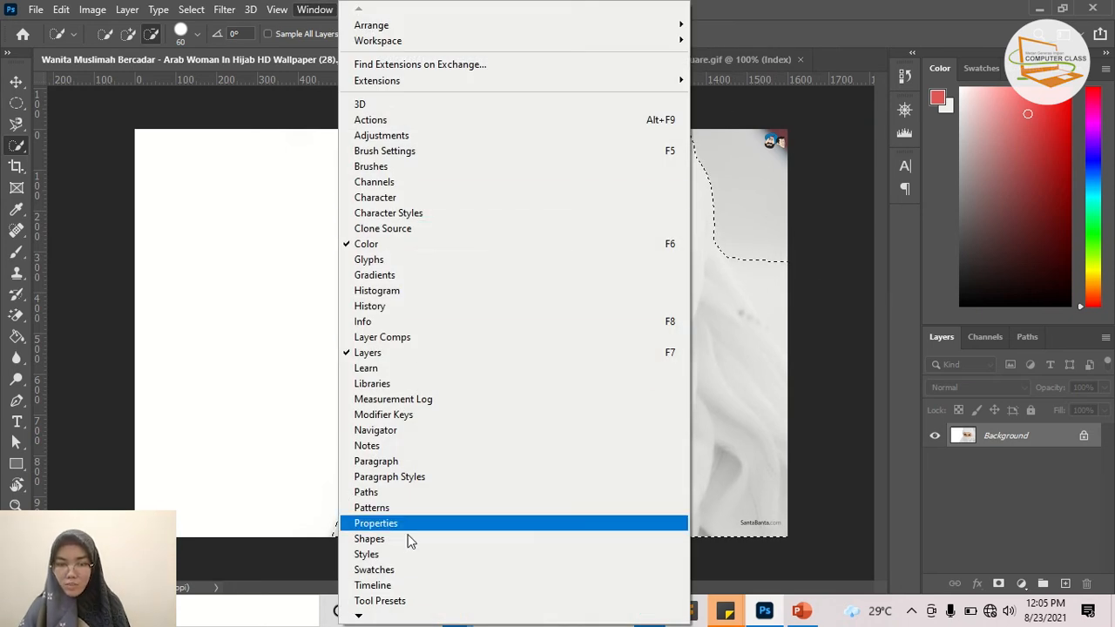
left_click(409, 431)
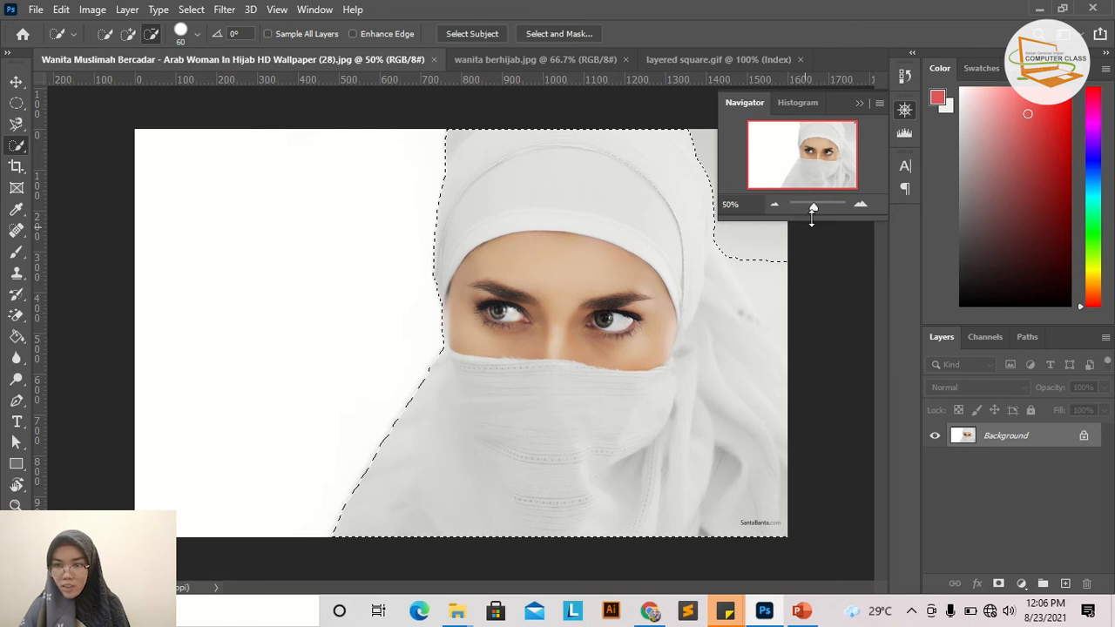
left_click_drag(812, 209, 819, 205)
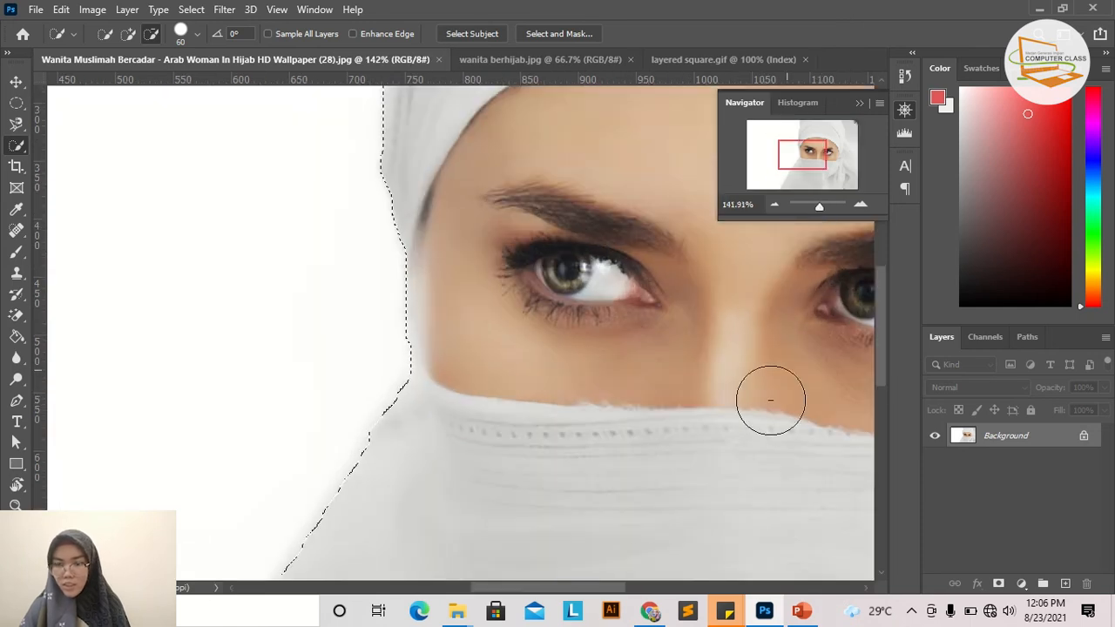
left_click_drag(622, 586, 784, 562)
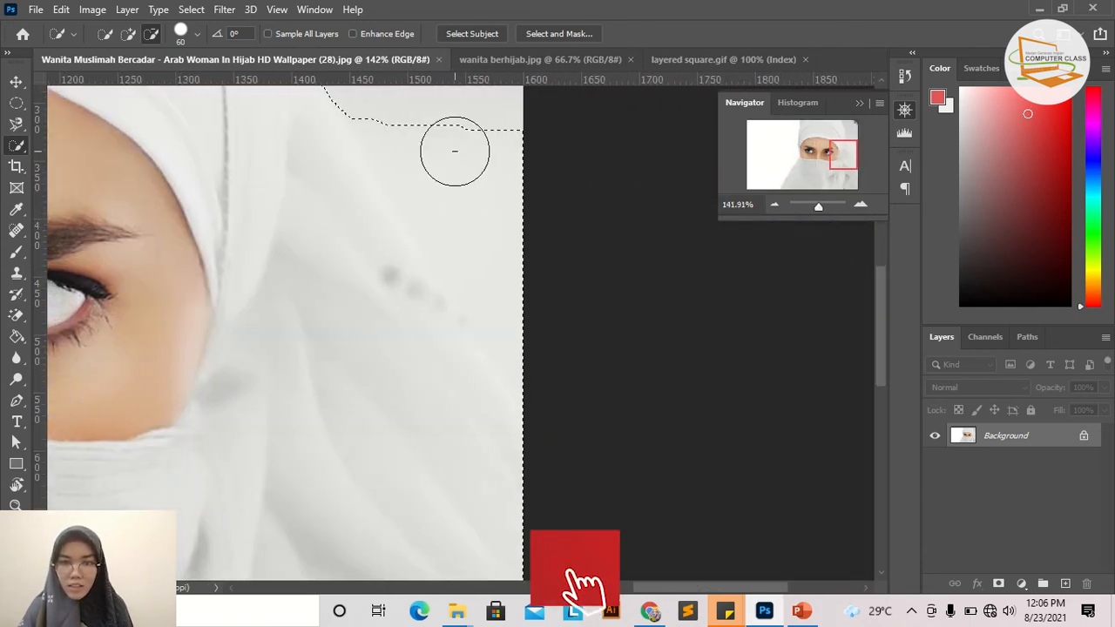
Subtract more of the grey background along the photo's right edge from the selection with the 60 px brush
left_click(415, 125)
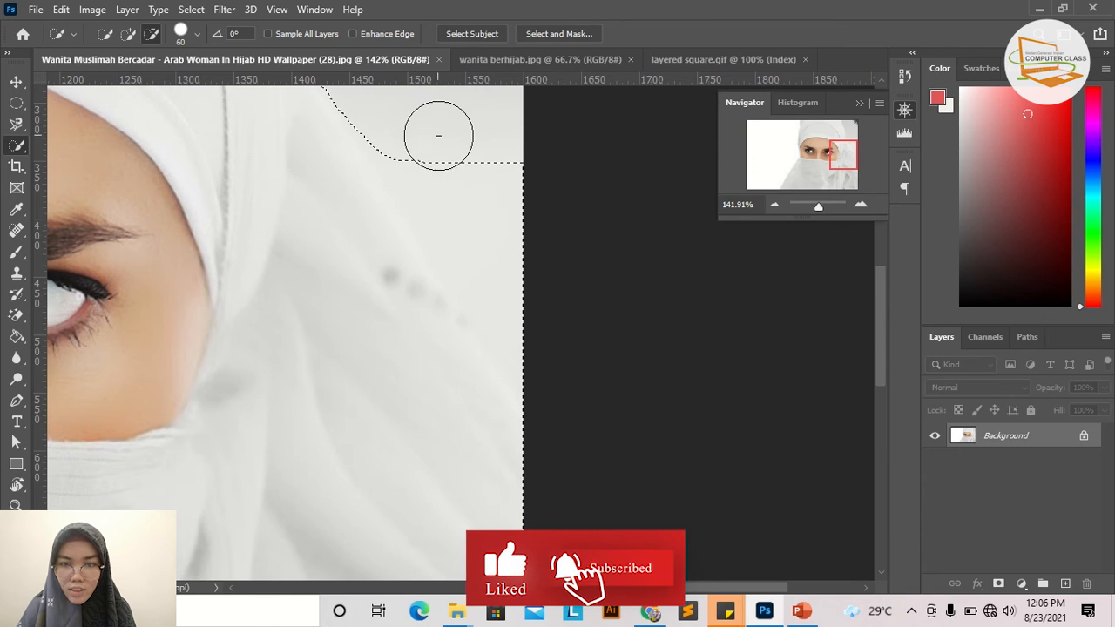
mouse_move(438, 135)
left_mouse_down()
mouse_move(502, 180)
mouse_move(447, 165)
mouse_move(541, 237)
mouse_move(531, 236)
left_mouse_up()
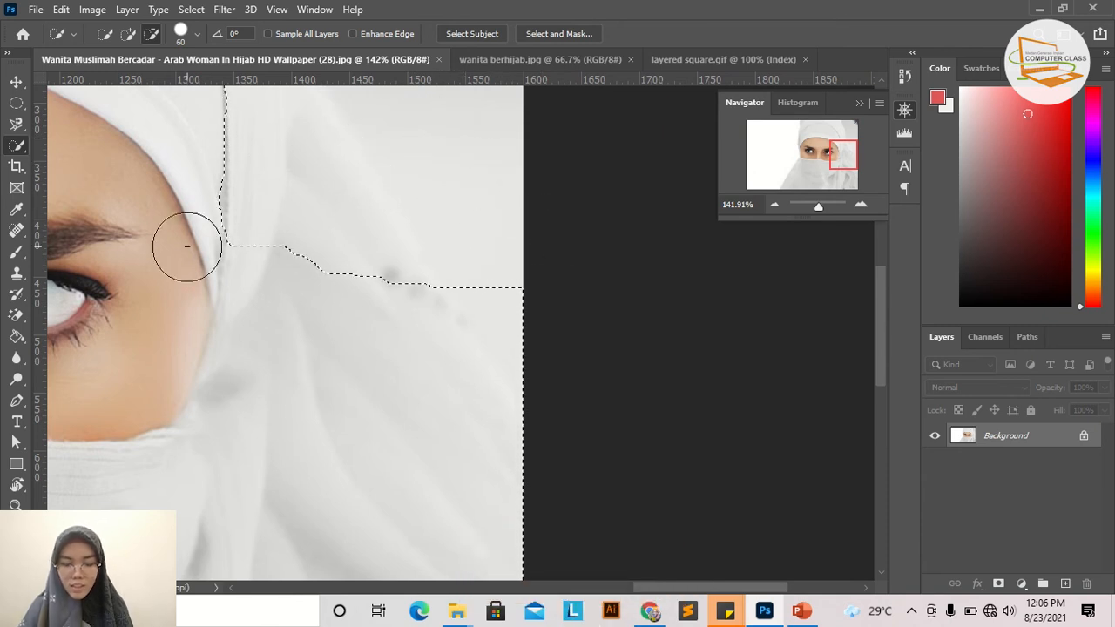
scroll(186, 247, "down", 4)
left_click_drag(436, 221, 552, 356)
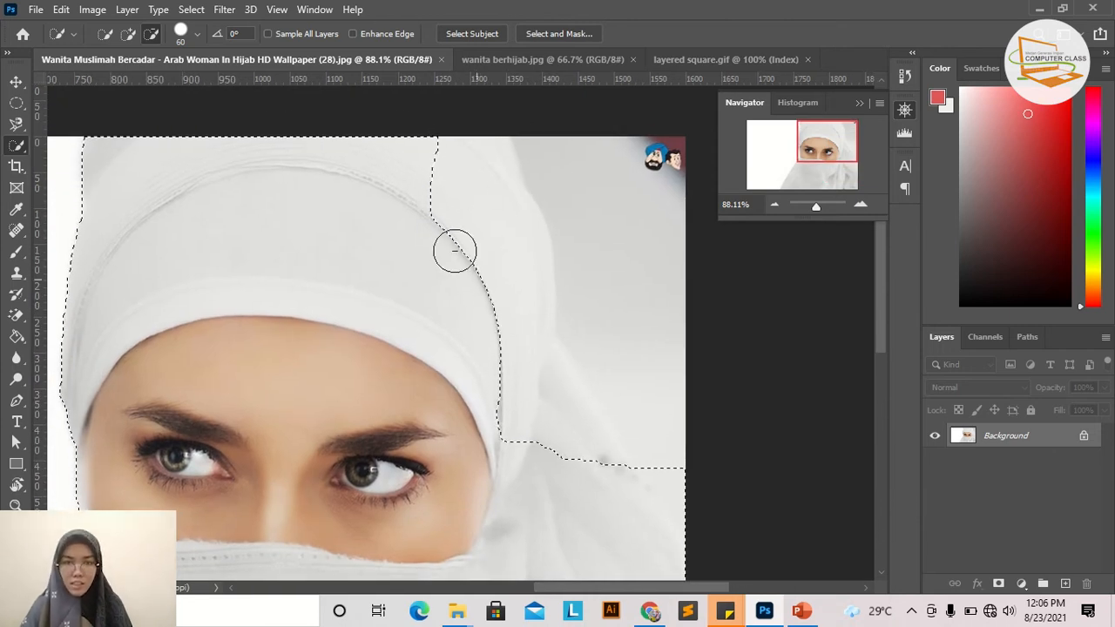
Add the missing right side of the head covering back to the selection, from the photo's upper edge down to the loose veil
left_click(128, 34)
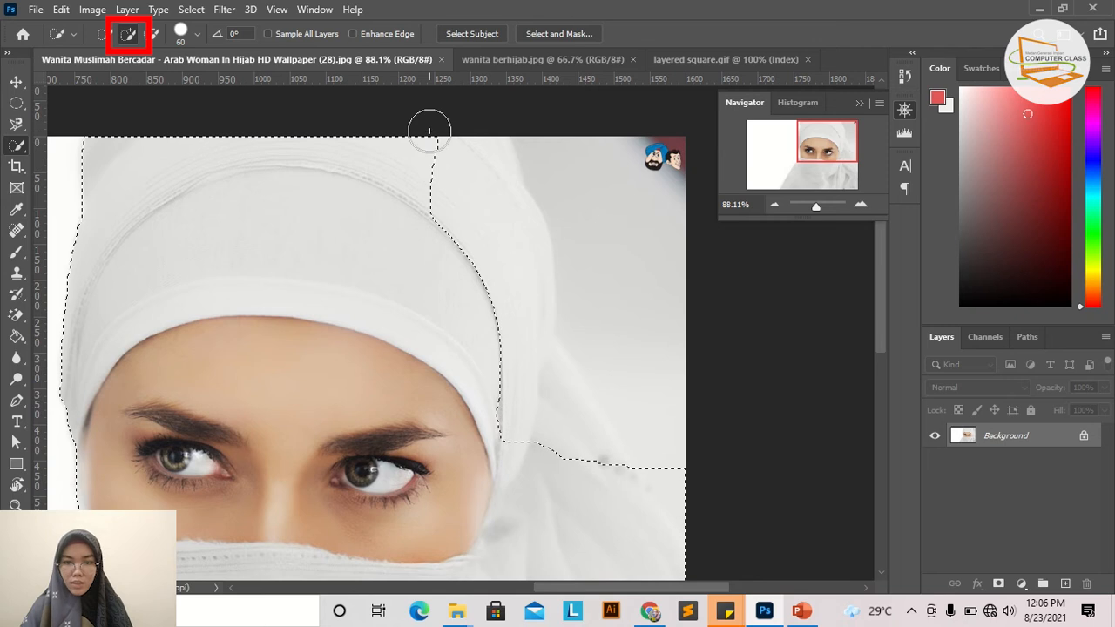
mouse_move(430, 131)
left_mouse_down()
mouse_move(505, 258)
mouse_move(465, 236)
mouse_move(500, 275)
mouse_move(500, 263)
mouse_move(507, 330)
mouse_move(521, 297)
mouse_move(505, 431)
mouse_move(511, 334)
mouse_move(520, 382)
mouse_move(536, 377)
mouse_move(550, 336)
mouse_move(548, 362)
mouse_move(563, 378)
mouse_move(637, 418)
mouse_move(601, 220)
left_mouse_up()
scroll(526, 403, "down", 3)
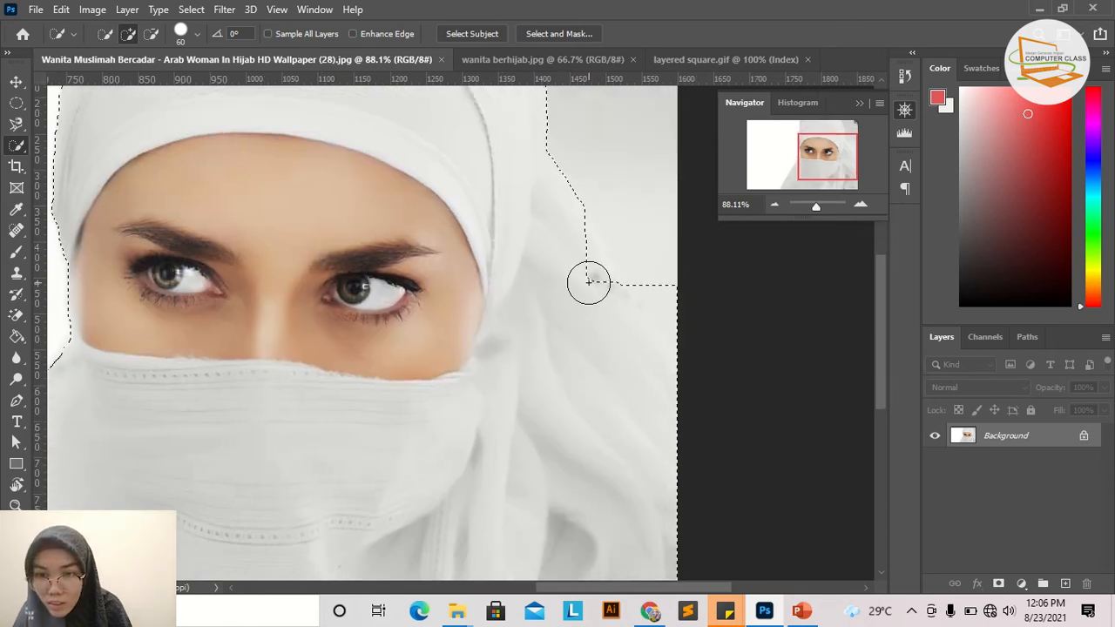
Refine the selection along the veil's slanted right edge, subtracting the remaining grey background down to the photo's border
left_click_drag(580, 288, 587, 304)
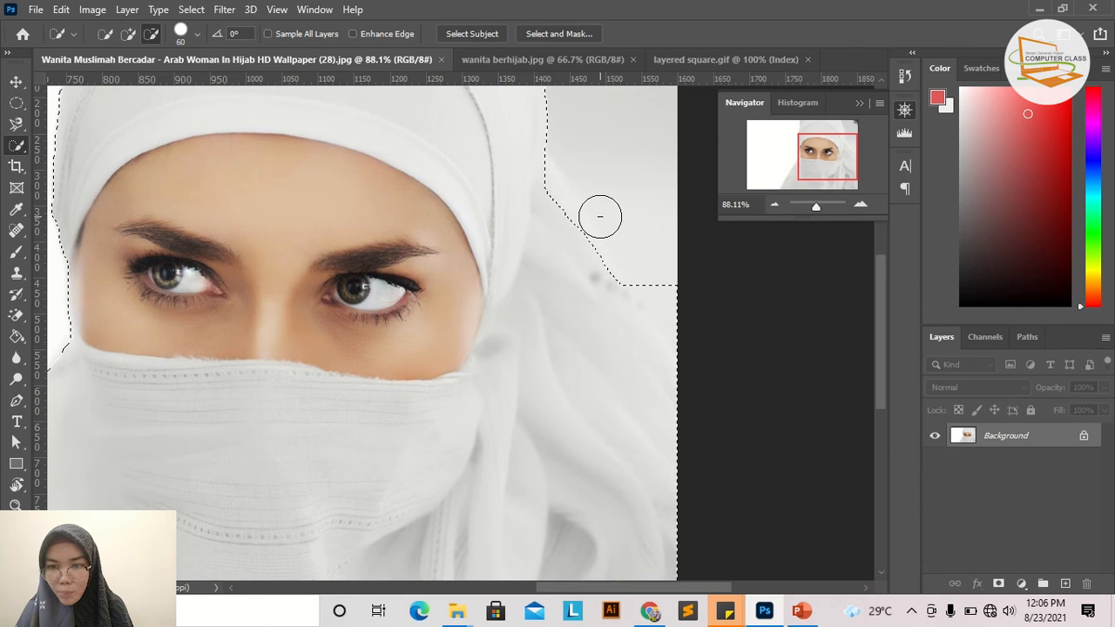
left_click_drag(685, 302, 667, 261)
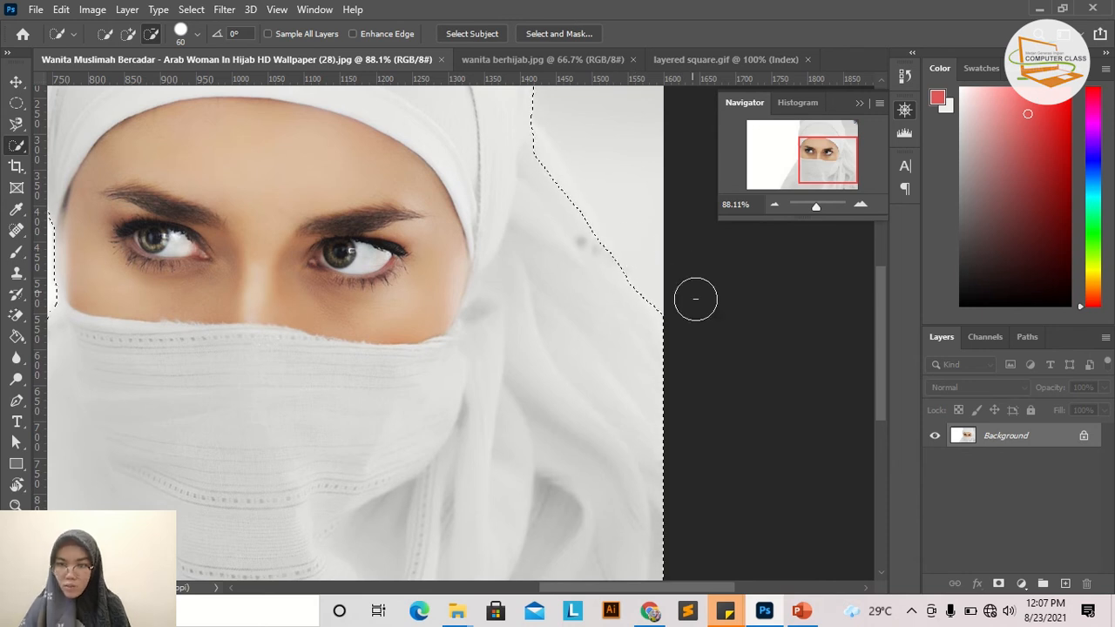
scroll(636, 323, "up", 3)
scroll(642, 299, "up", 2)
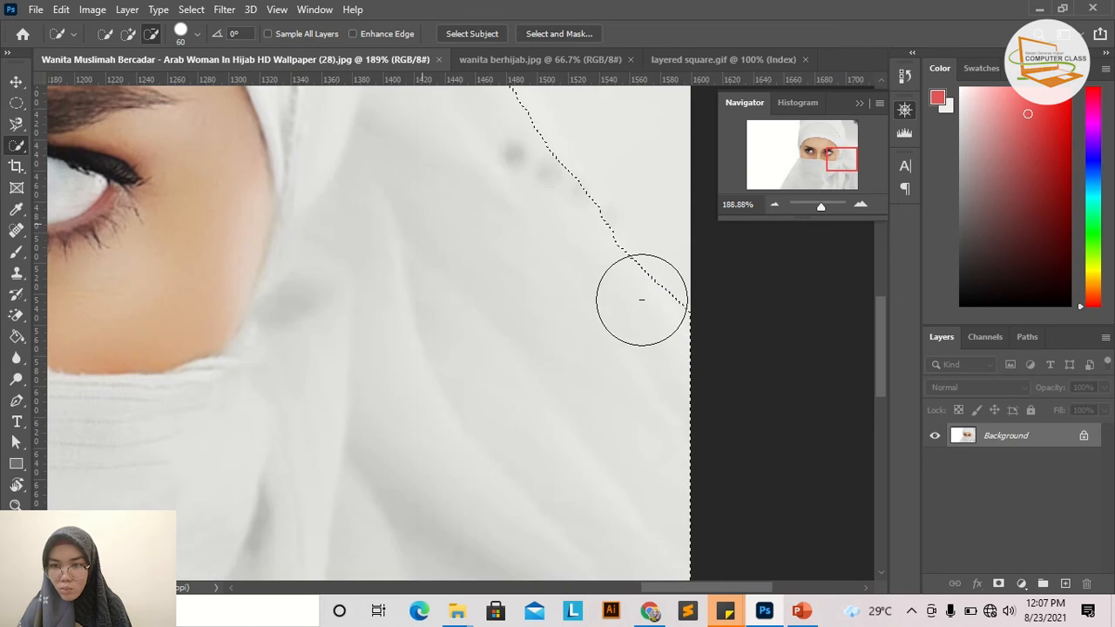
scroll(665, 223, "down", 3)
scroll(612, 225, "down", 3)
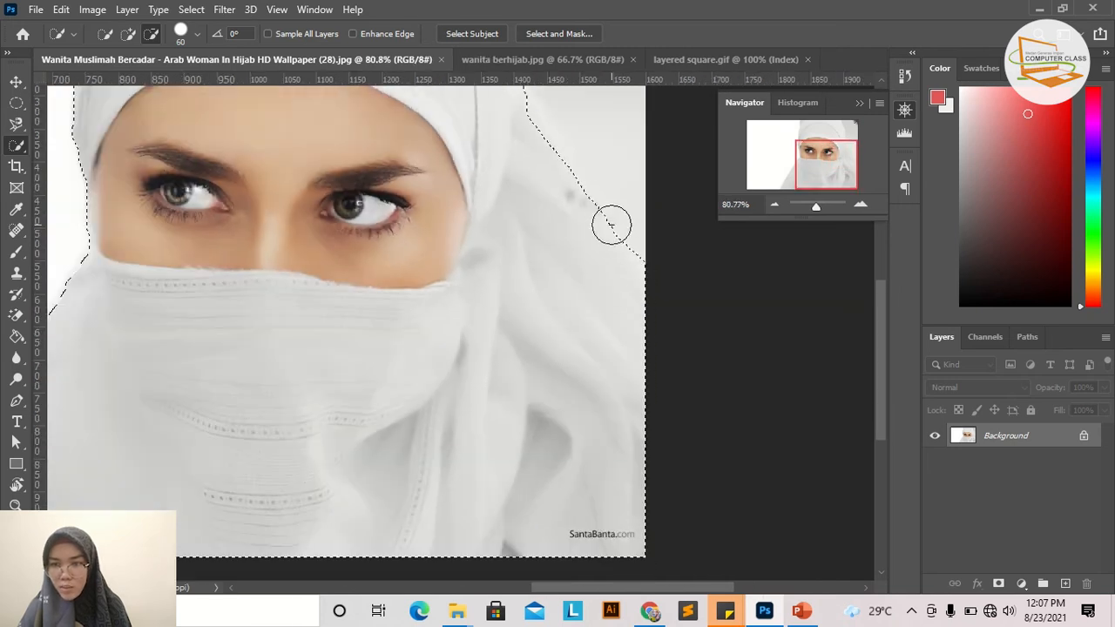
left_click_drag(566, 156, 607, 323)
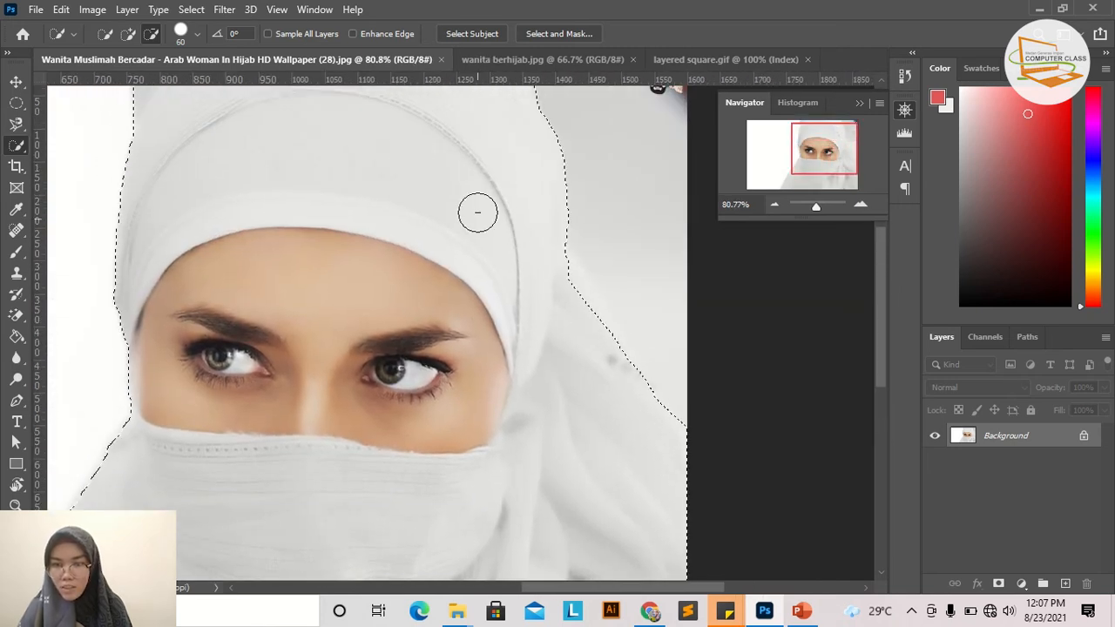
Add the missed strip of the veil's upper right edge to the selection with a 40 px brush
left_click(130, 35)
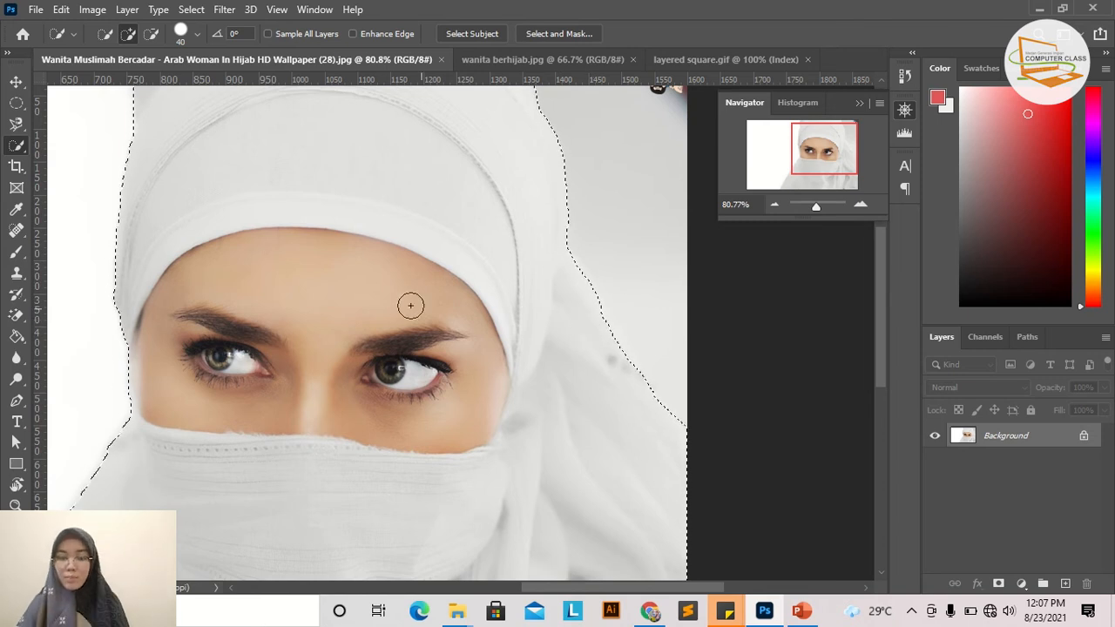
scroll(571, 343, "down", 3, "alt")
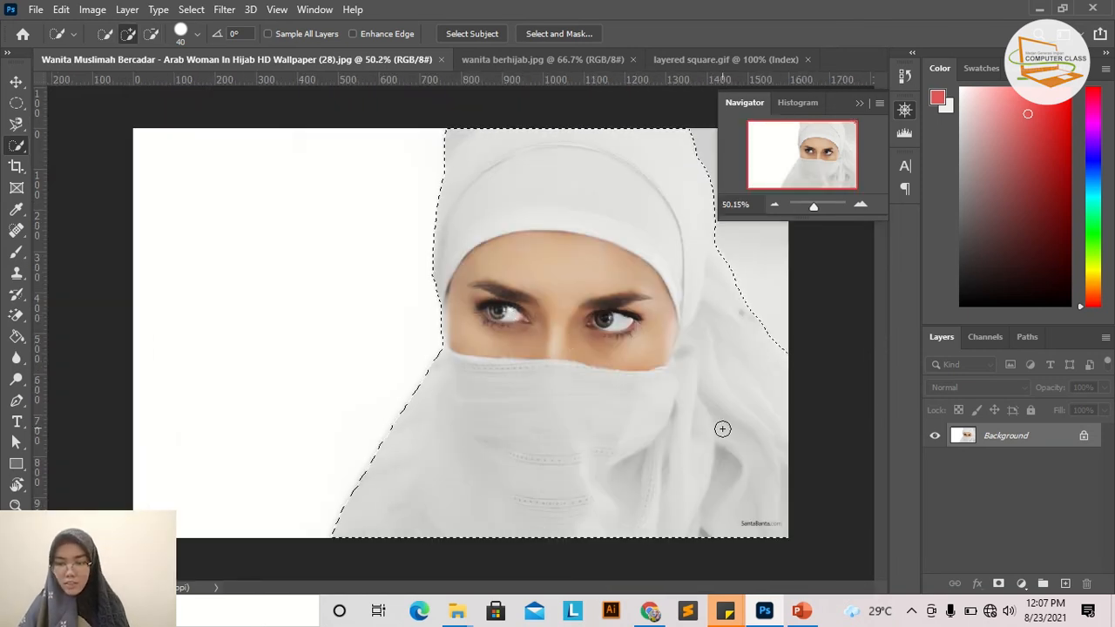
scroll(706, 432, "up", 2, "alt")
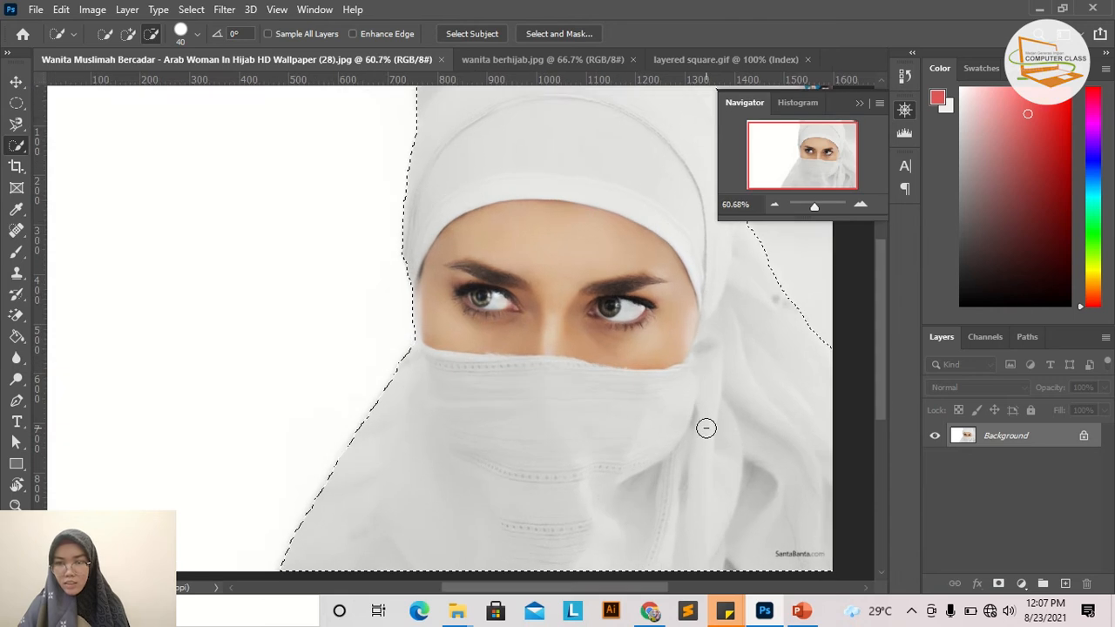
scroll(704, 428, "down", 1, "alt")
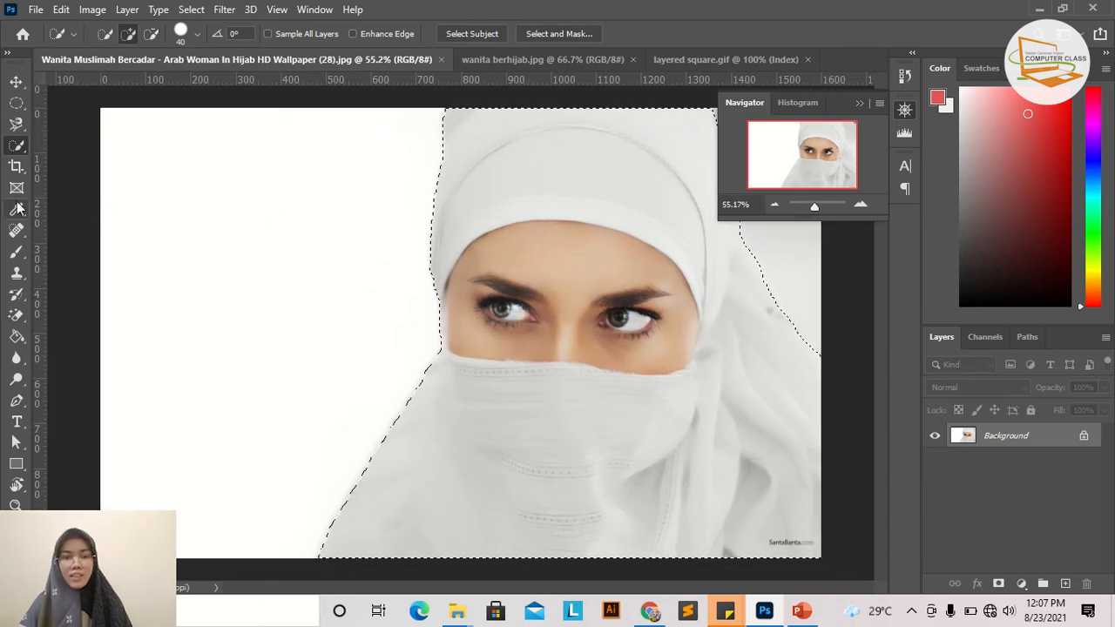
right_click(16, 144)
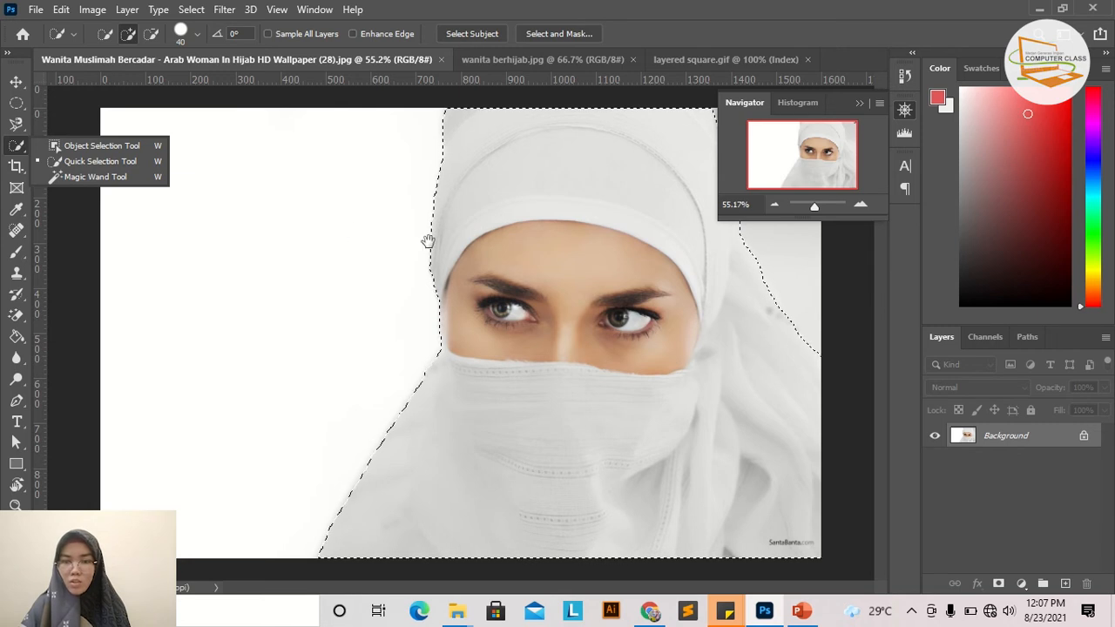
key("ctrl+d")
key("ctrl+z")
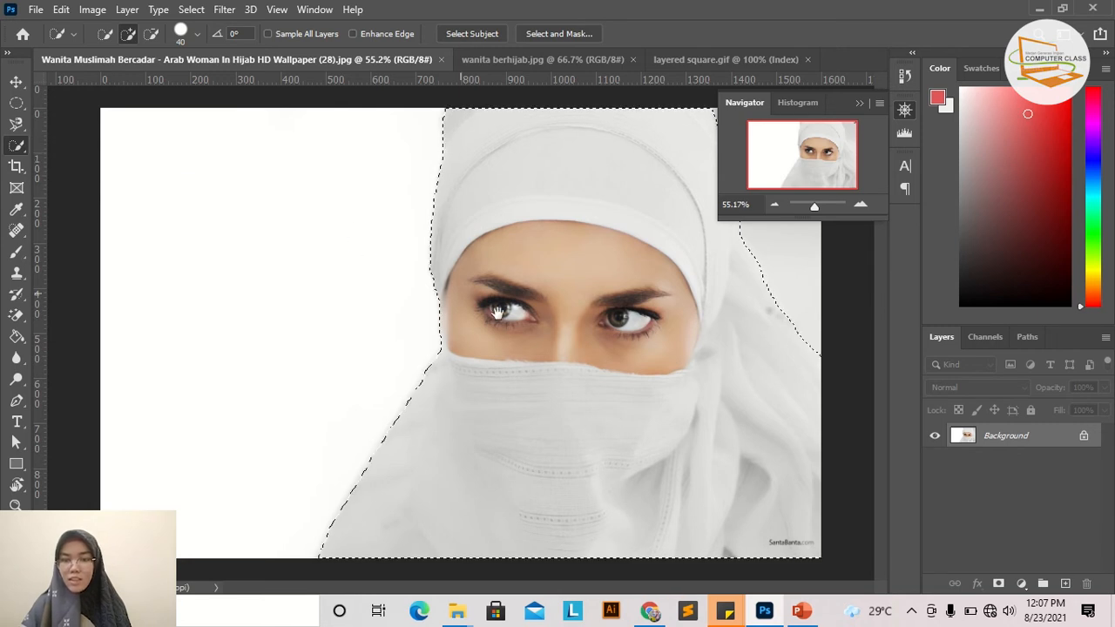
key("ctrl+d")
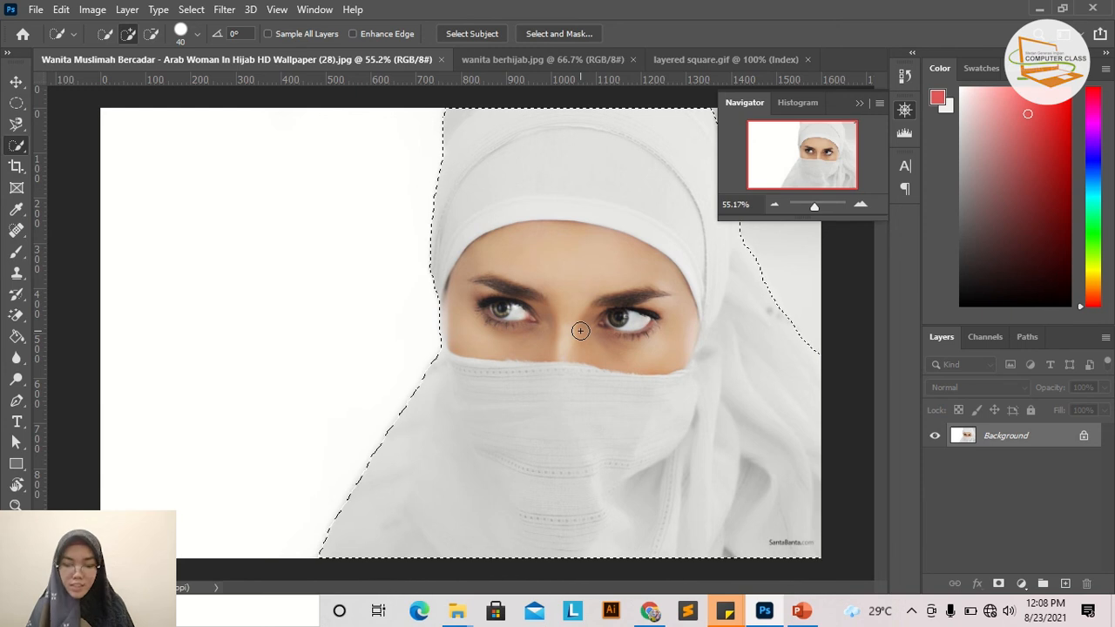
Copy the selected woman to a new layer and hide the Background layer
key("ctrl+j")
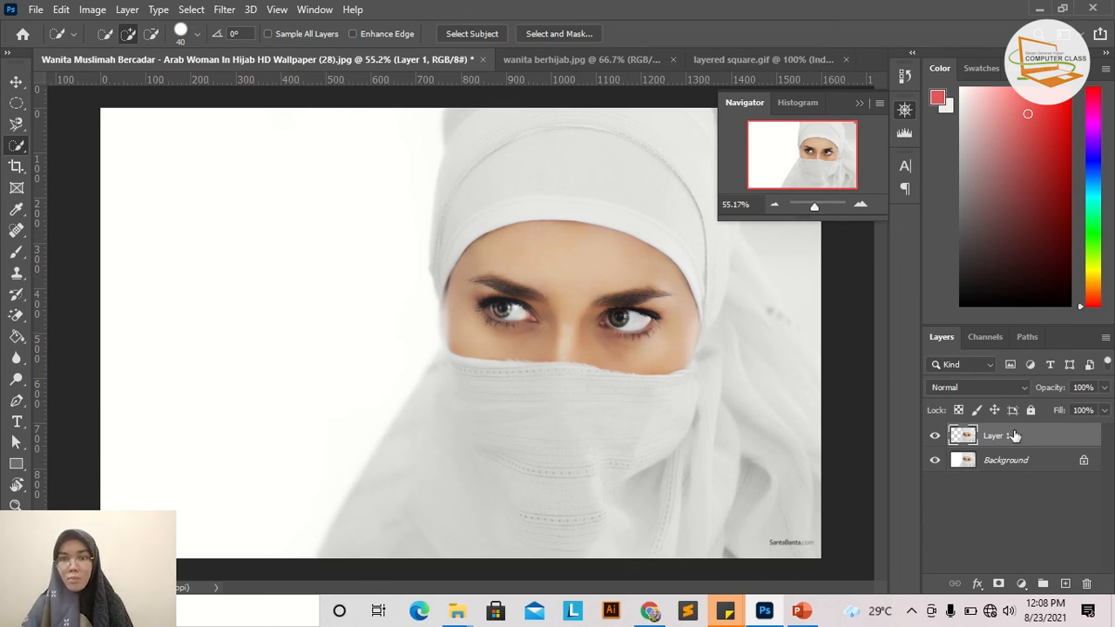
left_click(935, 461)
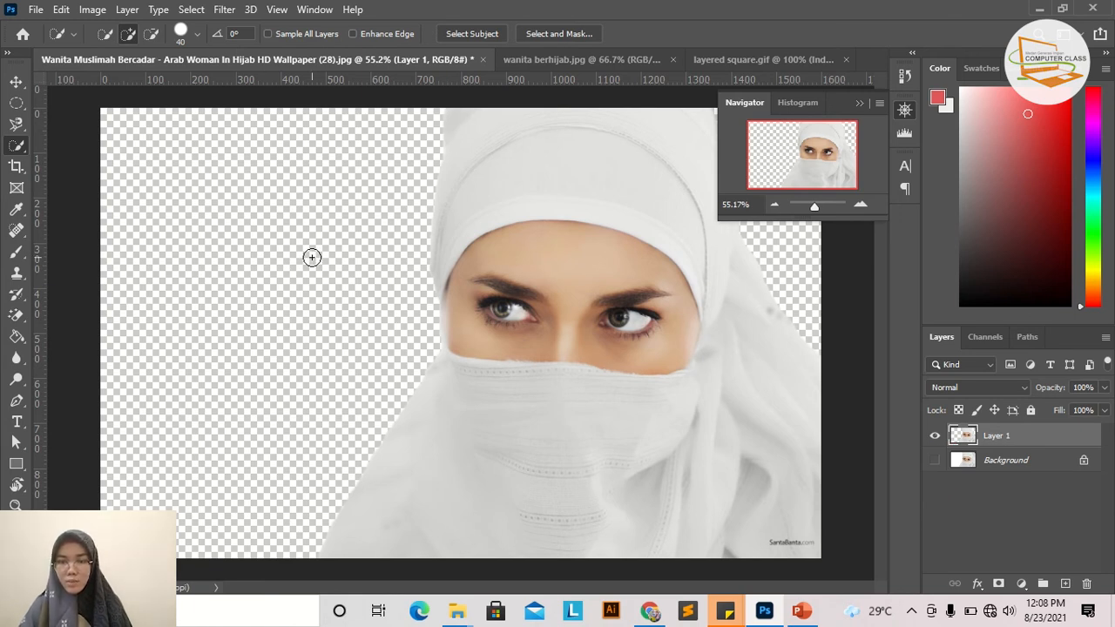
Save the cutout on the computer as a PNG in the Part 2 folder, using the large file size option
left_click(36, 10)
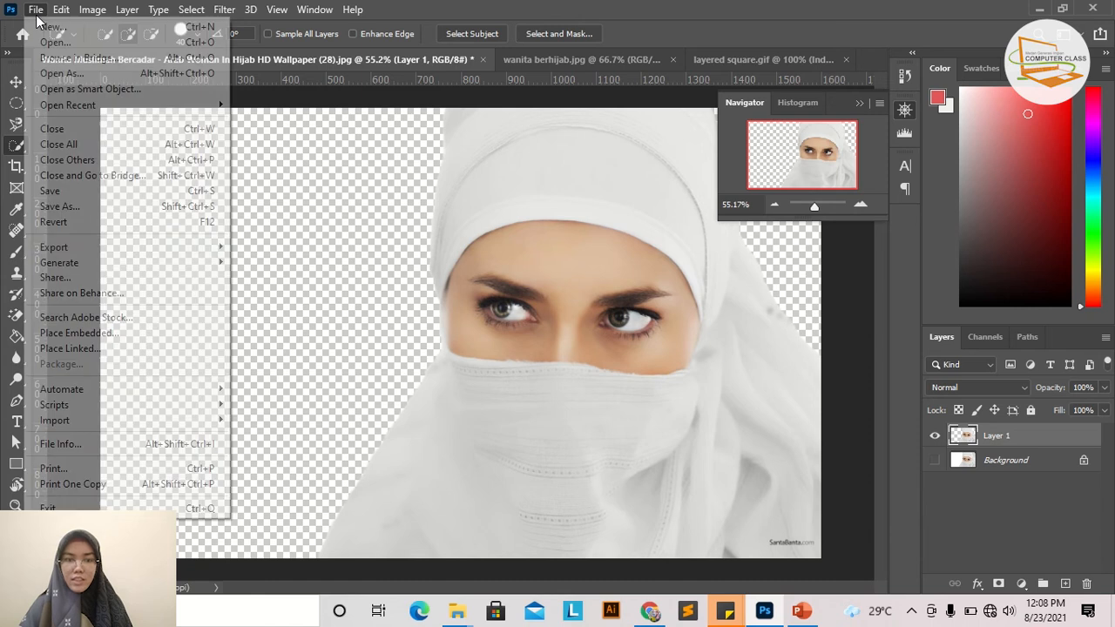
left_click(60, 207)
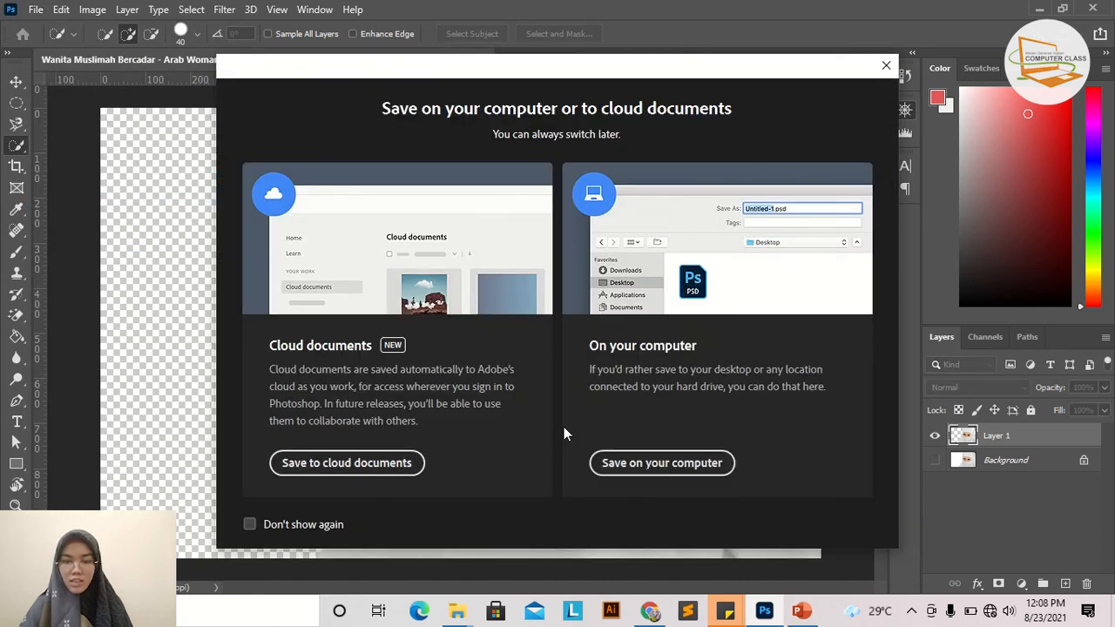
left_click(652, 464)
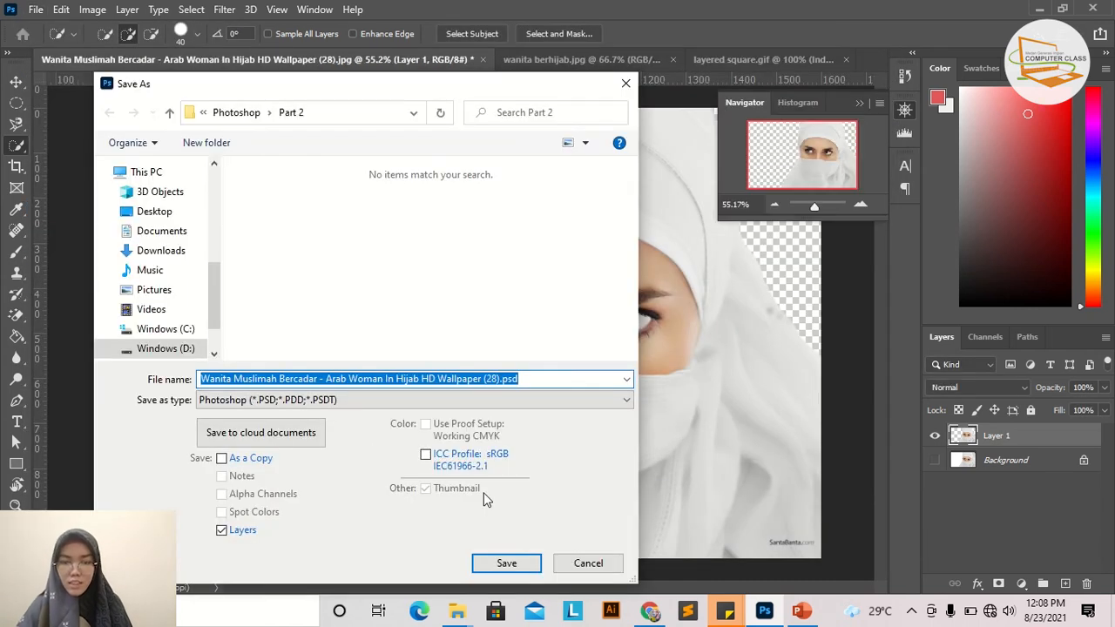
left_click(318, 401)
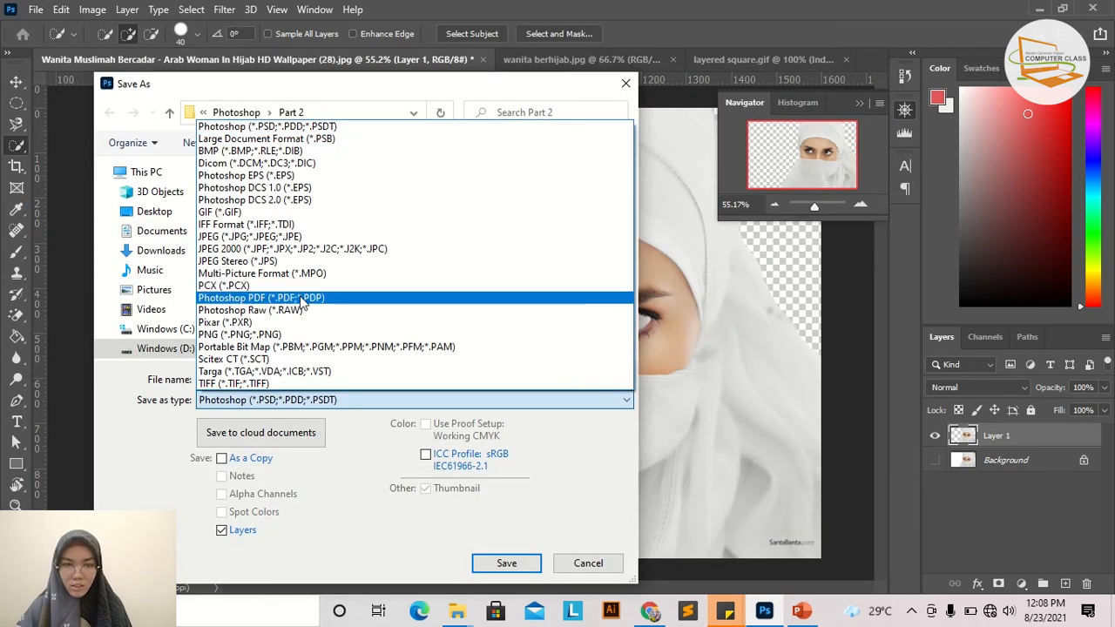
left_click(294, 335)
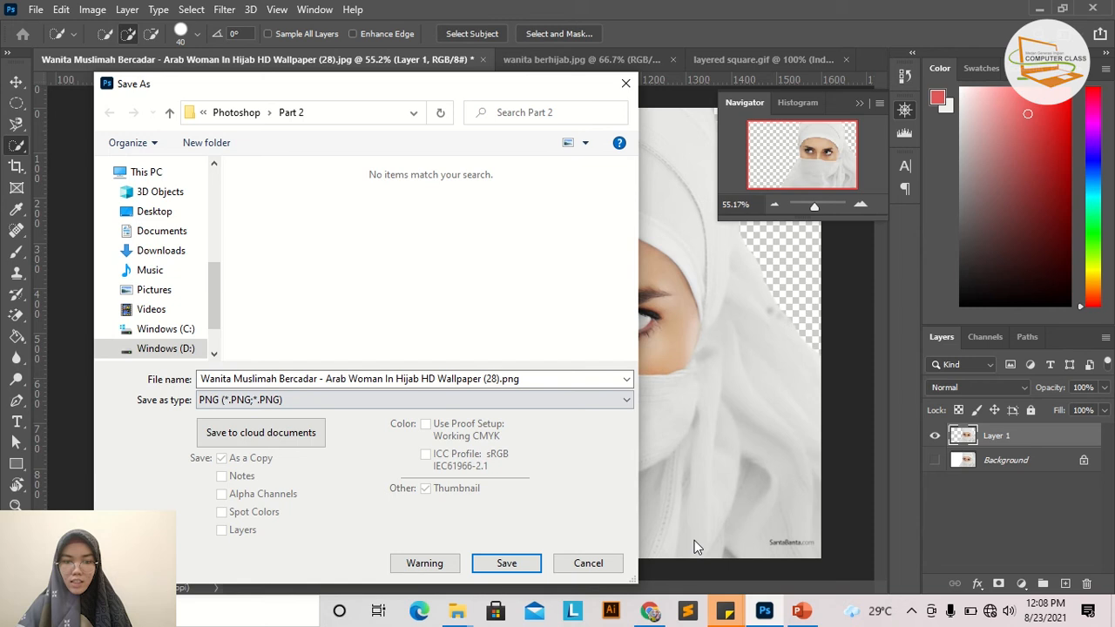
left_click(523, 562)
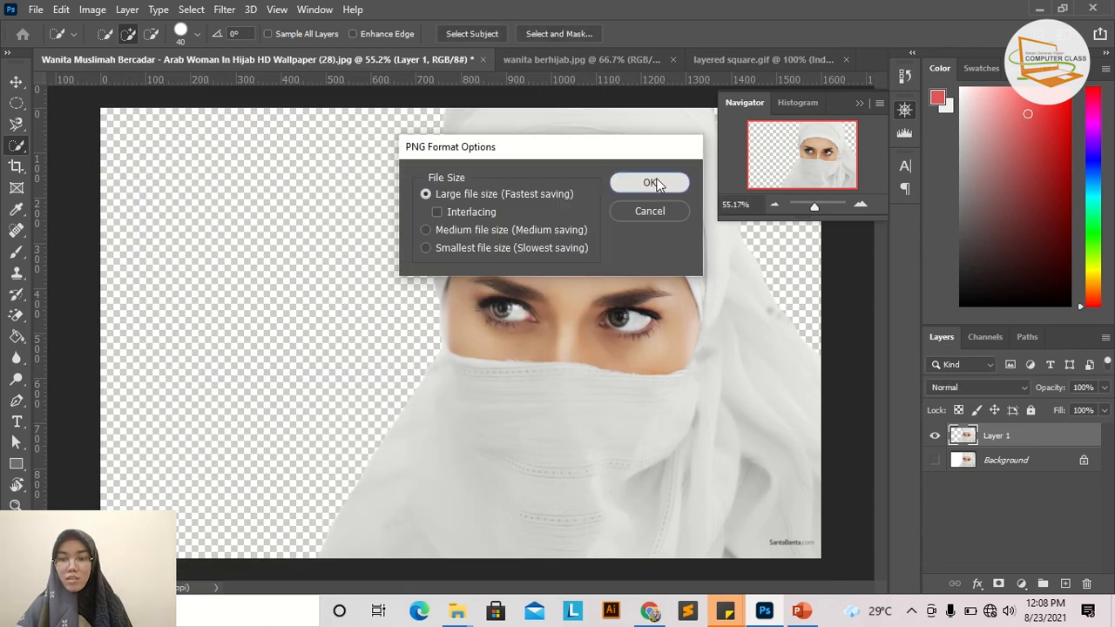
left_click(650, 183)
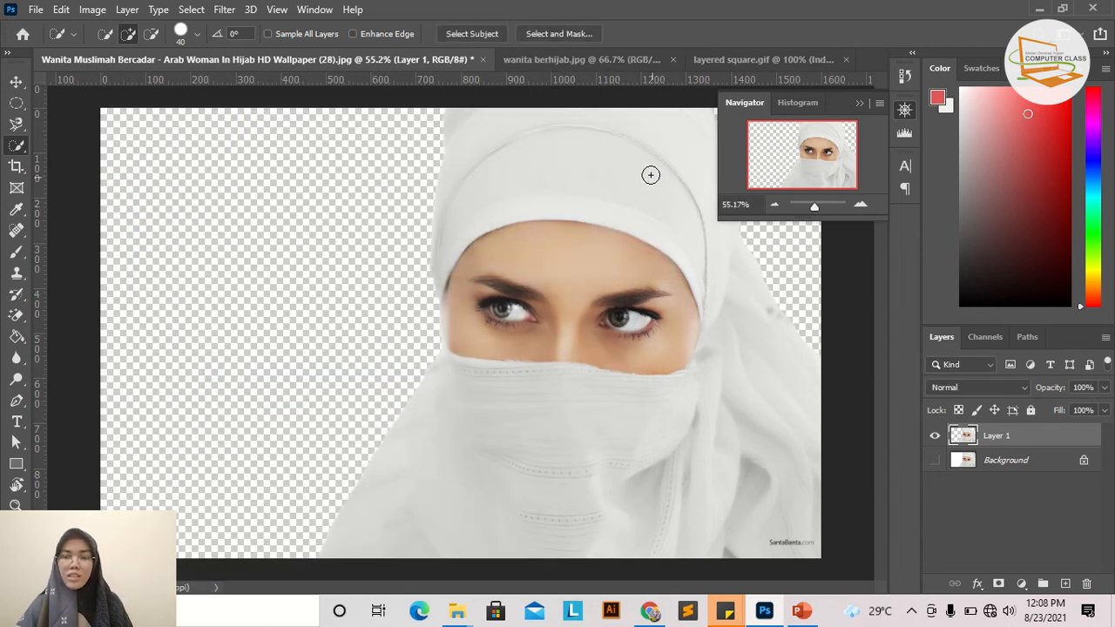
Switch to the wanita berhijab.jpg image and zoom in on the woman's upper body
left_click(577, 57)
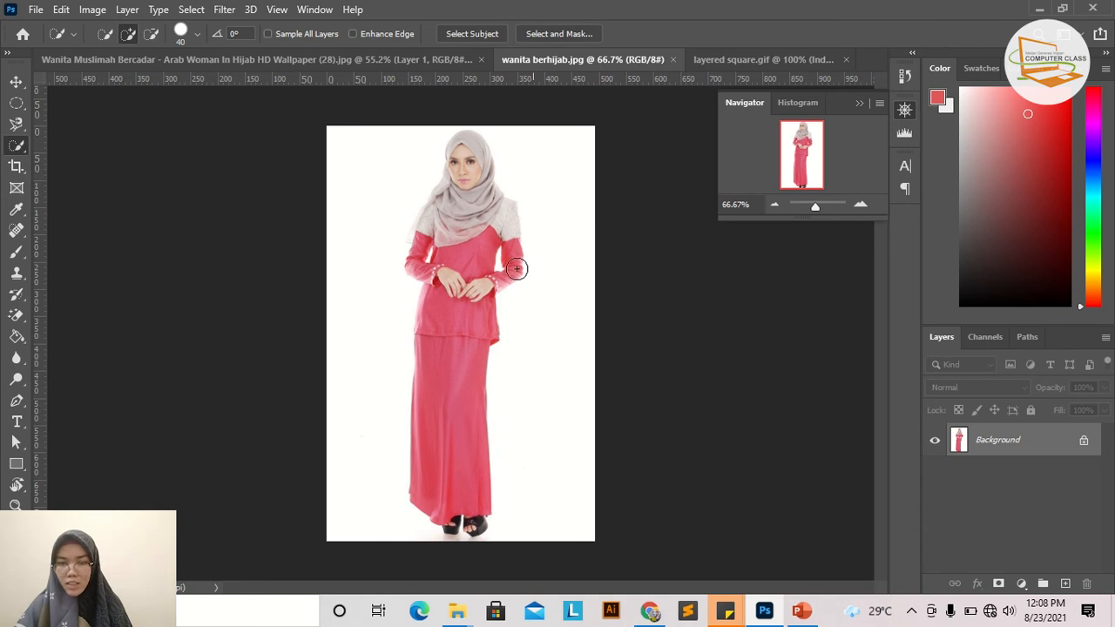
scroll(432, 387, "up", 5)
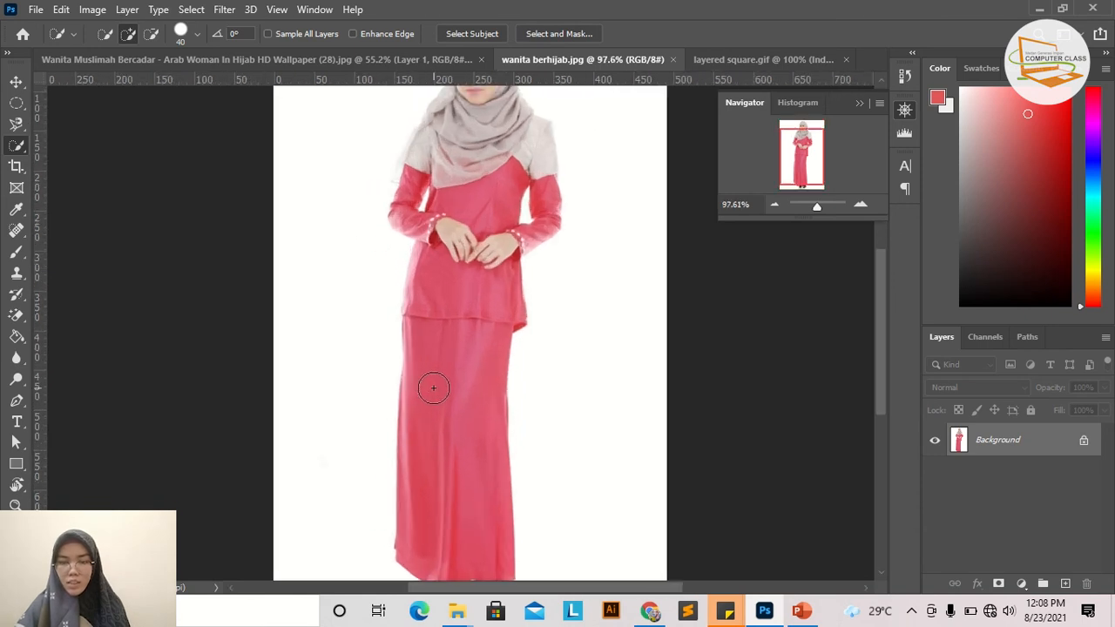
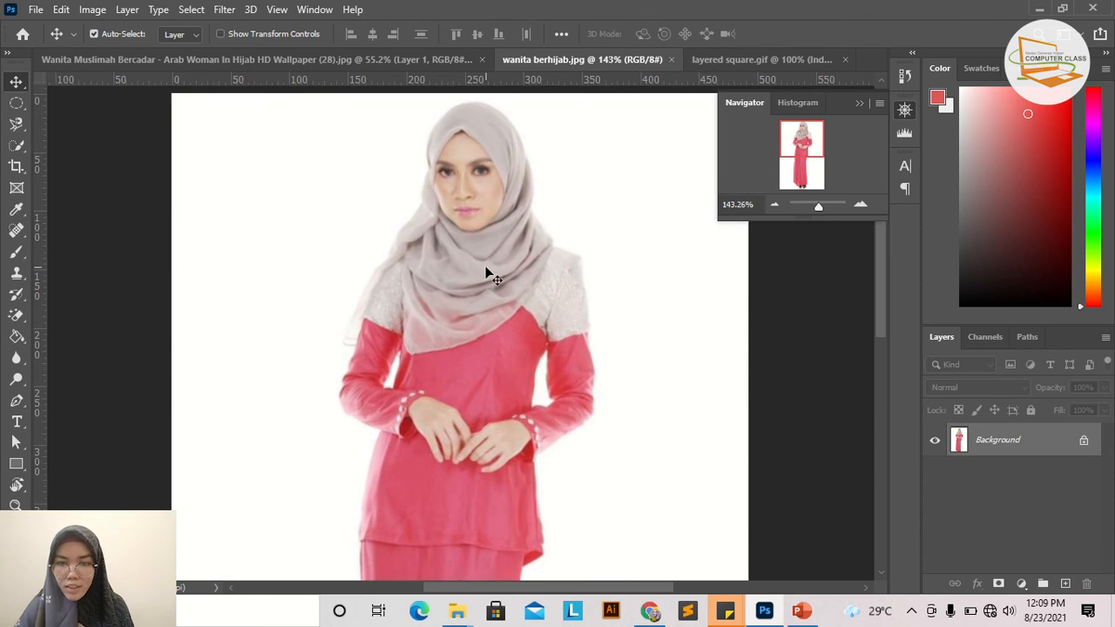
left_click_drag(468, 256, 450, 217)
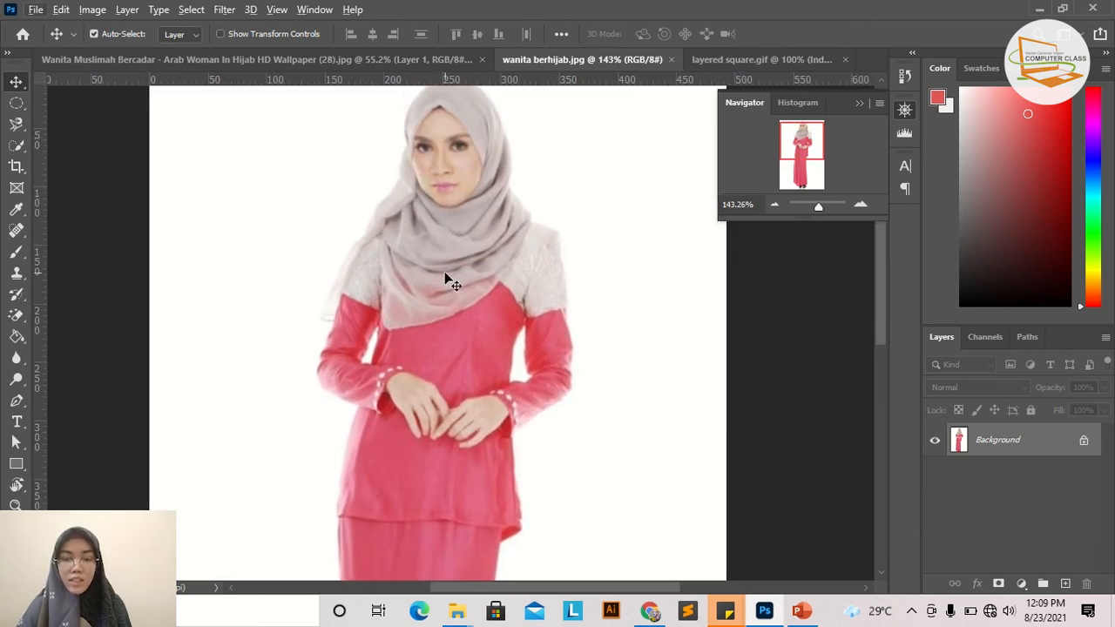
mouse_move(424, 309)
left_mouse_down()
mouse_move(436, 253)
mouse_move(405, 303)
left_mouse_up()
left_click(635, 277)
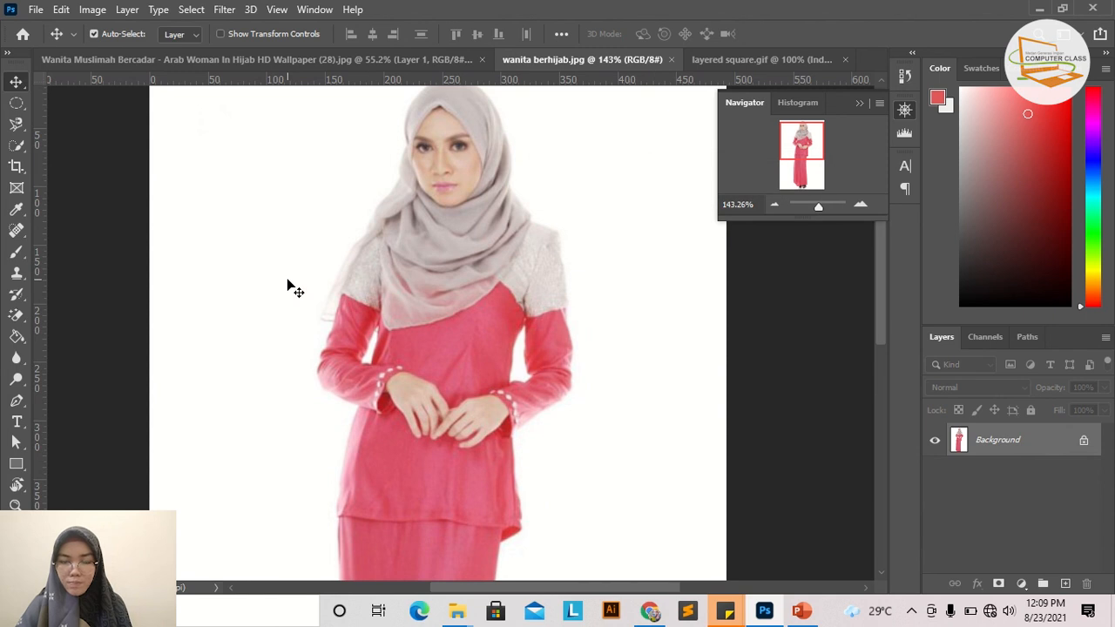
Select the white background around the woman in the pink outfit with the Magic Wand tool
left_click(13, 152)
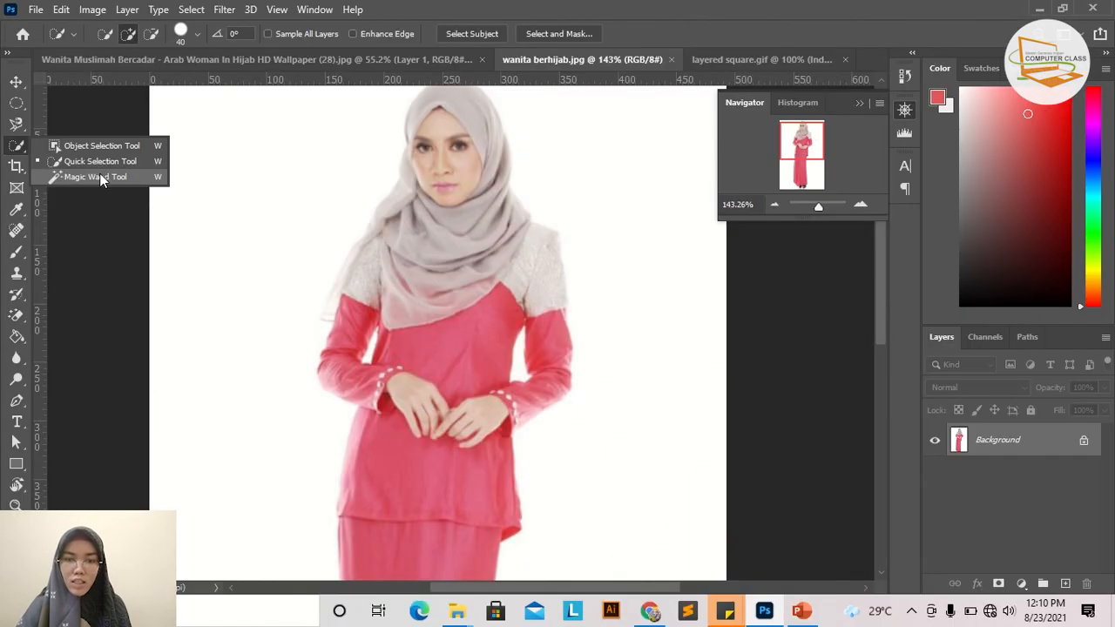
left_click(101, 178)
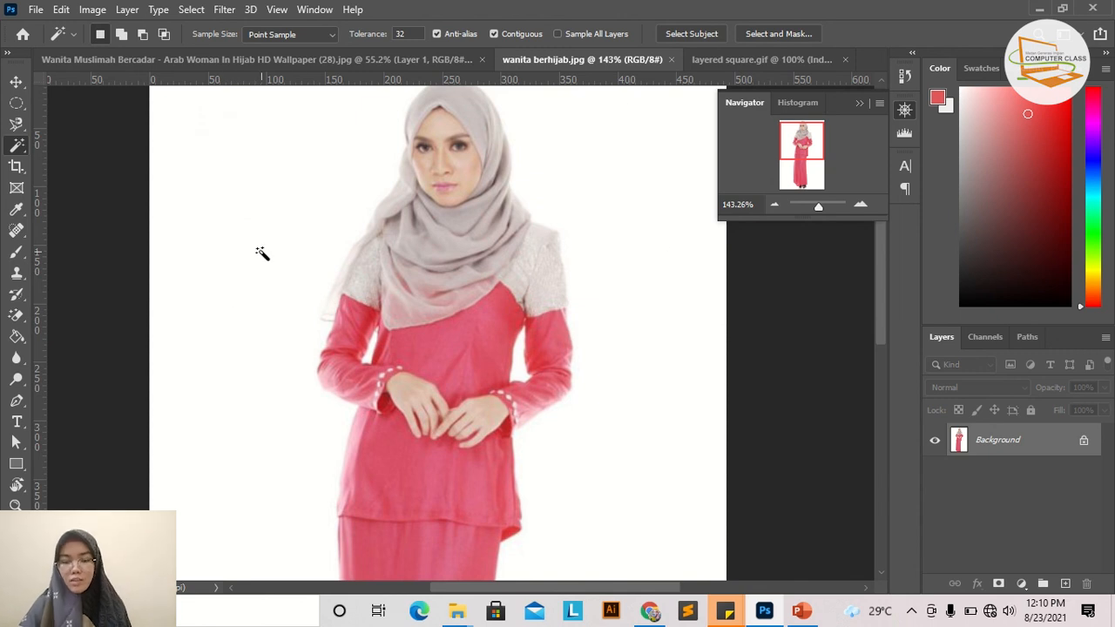
scroll(261, 253, "down", 5)
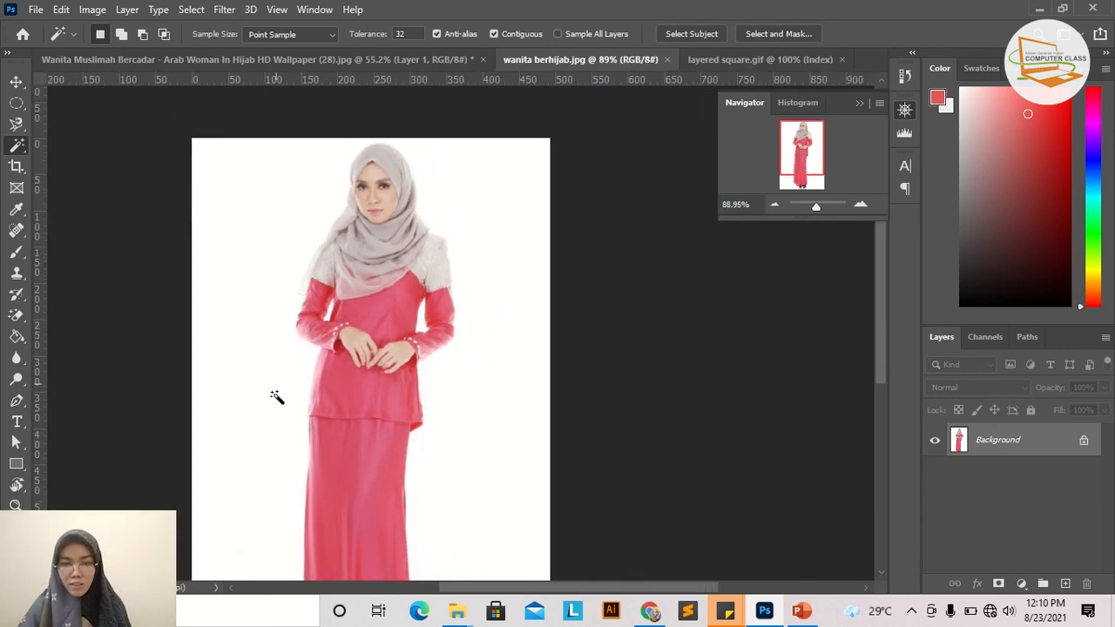
scroll(282, 385, "down", 2)
scroll(296, 348, "left", 1)
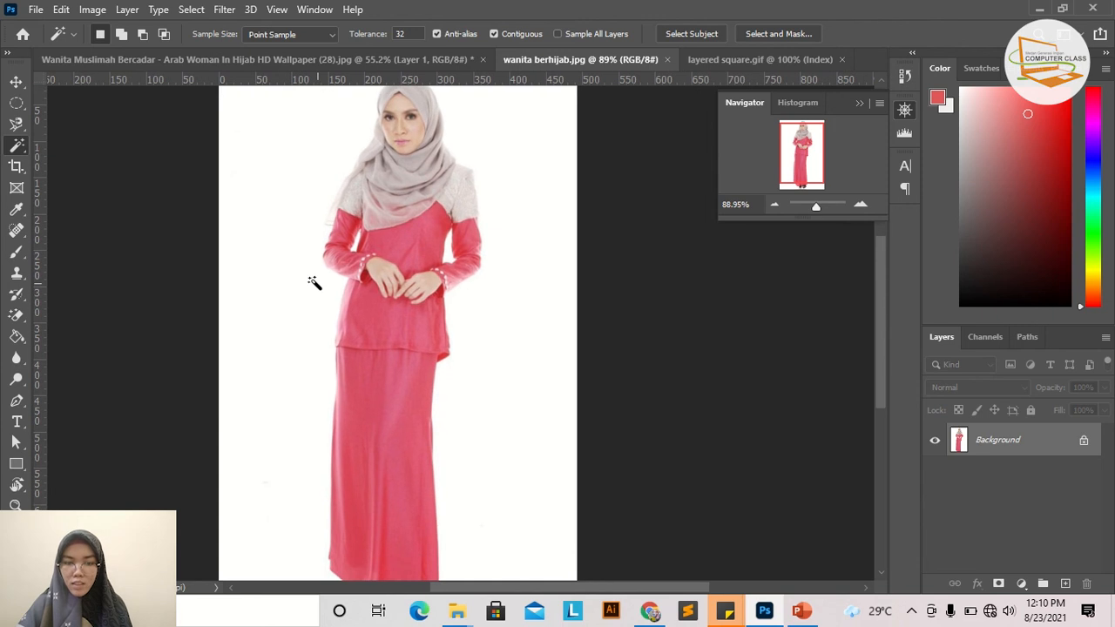
left_click(271, 277)
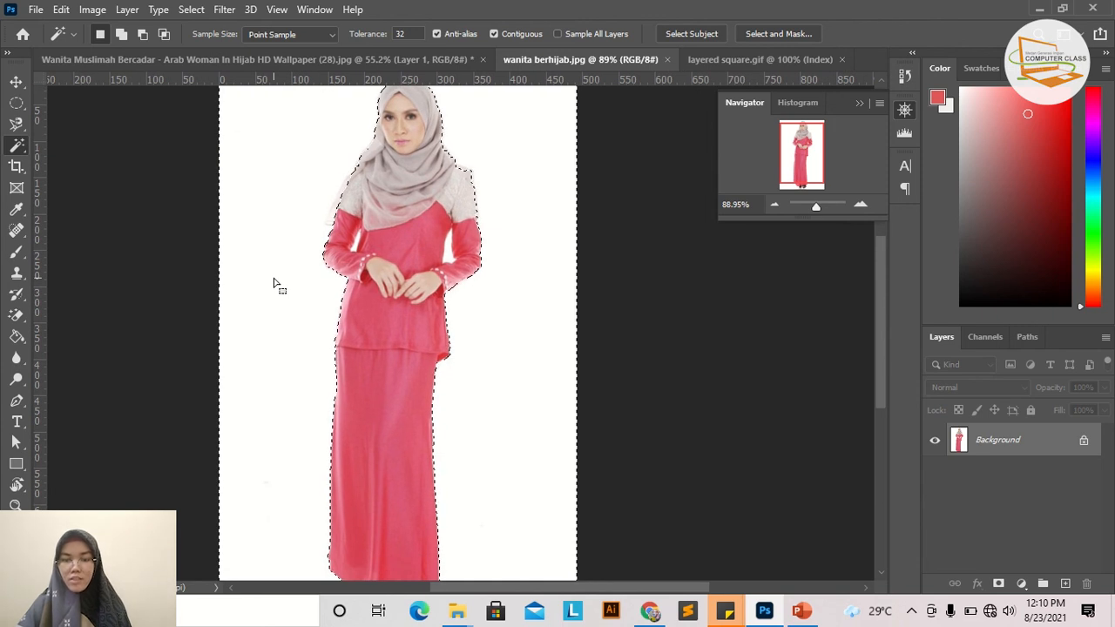
Inspect the selection edge around the woman from her headscarf down to her shoes
scroll(314, 392, "down", 5)
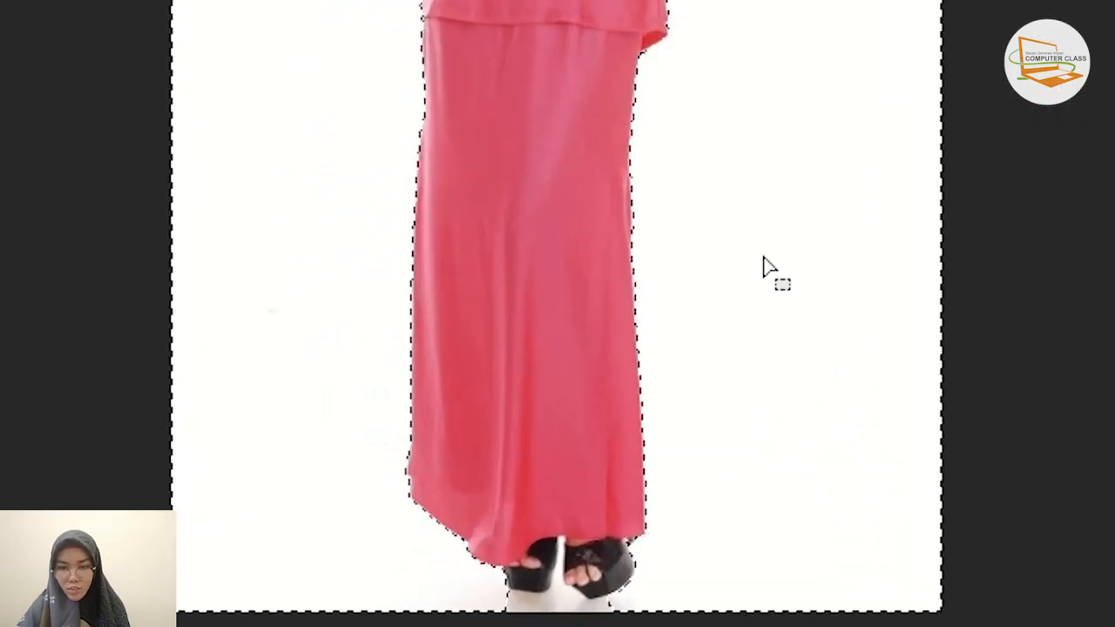
scroll(465, 360, "up", 8)
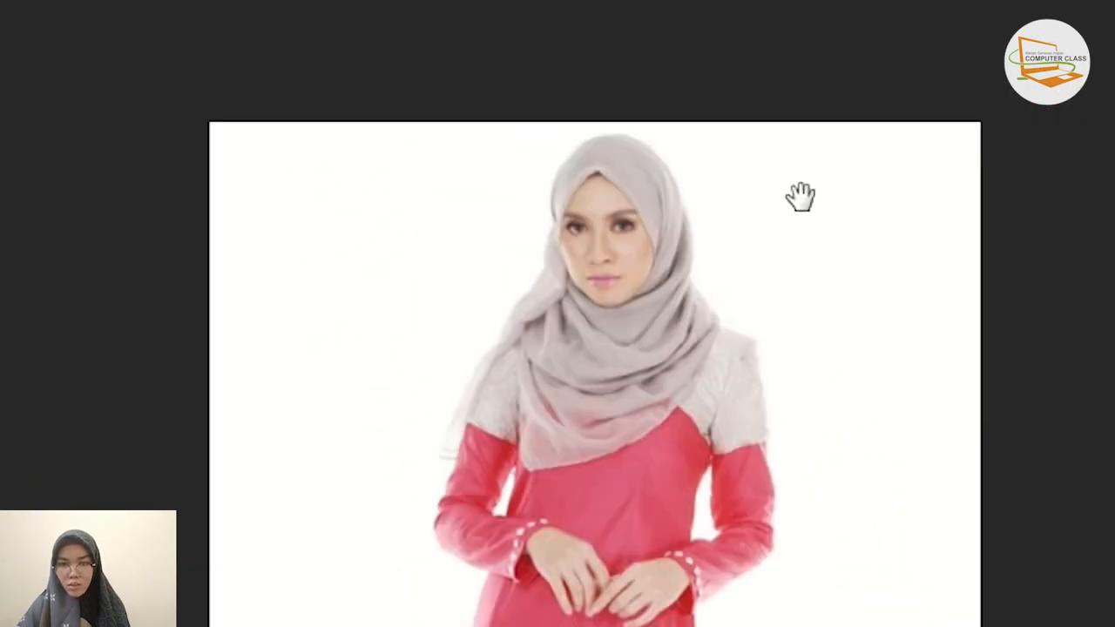
scroll(487, 244, "up", 3)
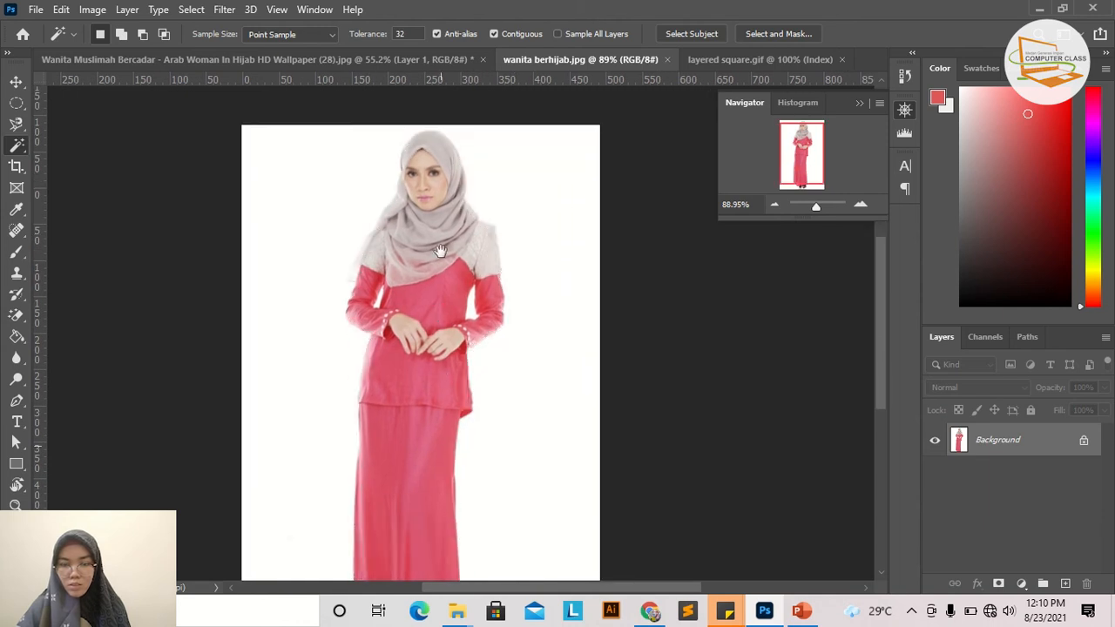
scroll(439, 287, "down", 10)
scroll(453, 374, "up", 1)
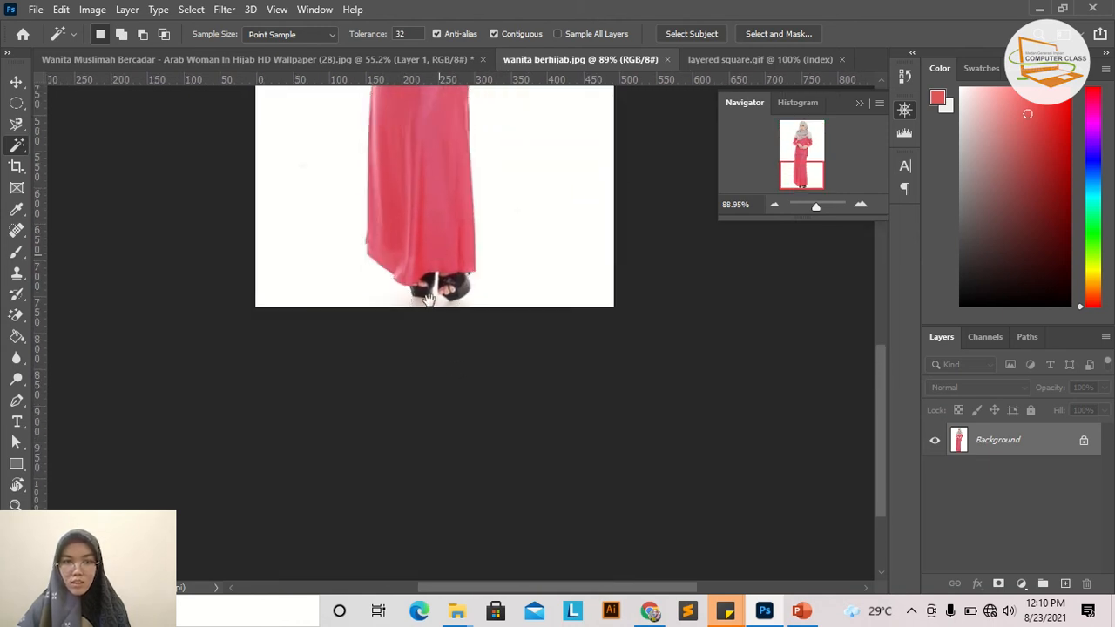
left_click_drag(427, 299, 412, 382)
left_click(411, 382)
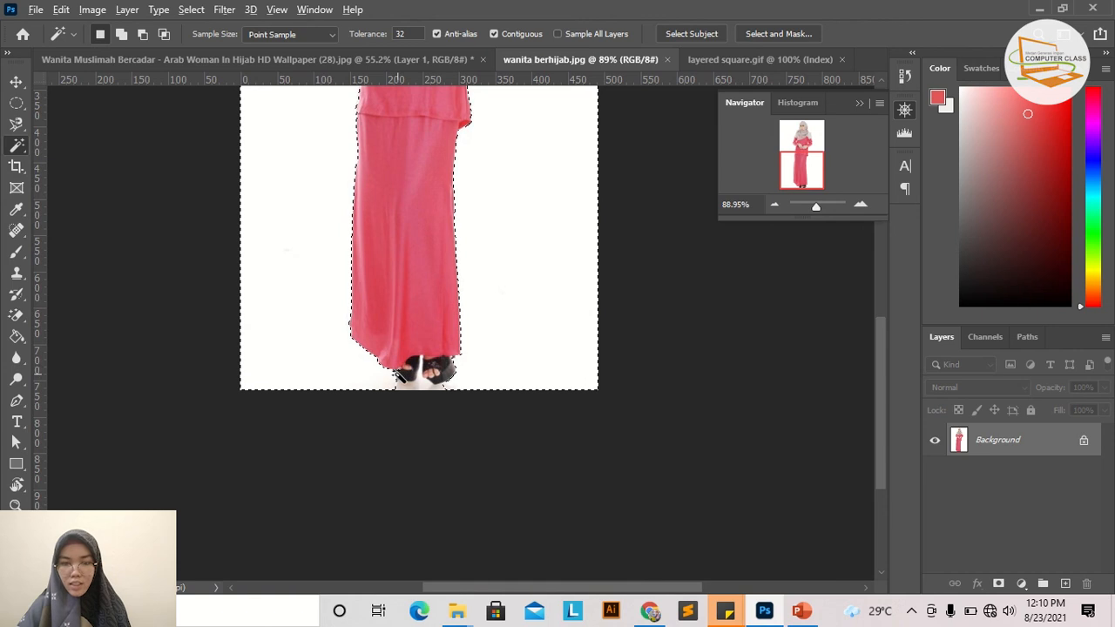
Try the Magic Wand on the floor shadow beneath the black shoes, and reselect the white background
scroll(401, 376, "up", 5)
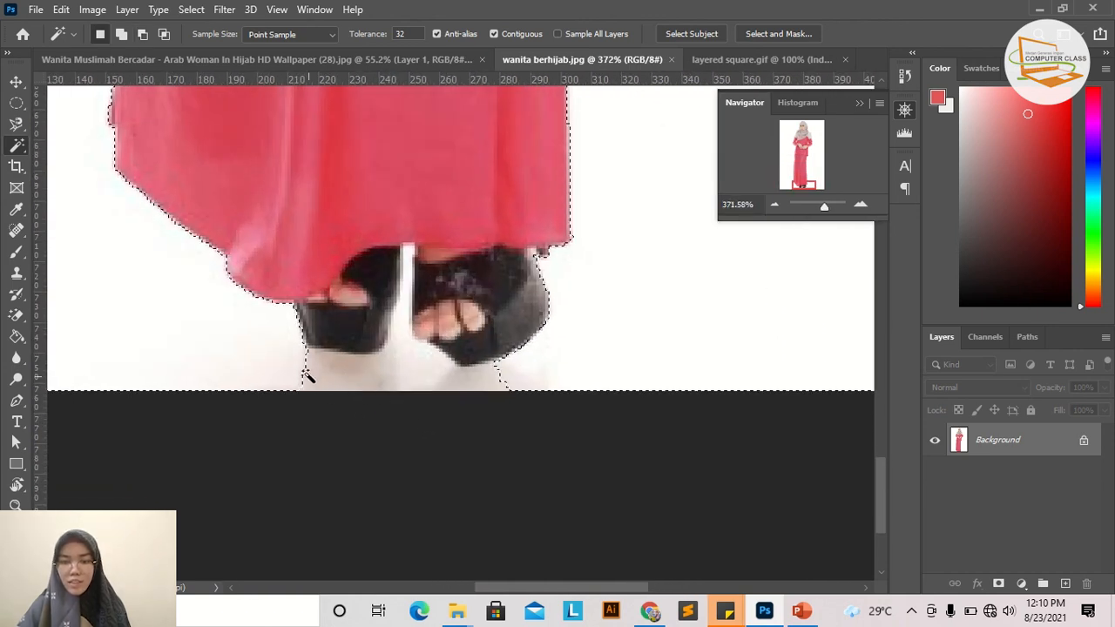
left_click(379, 369)
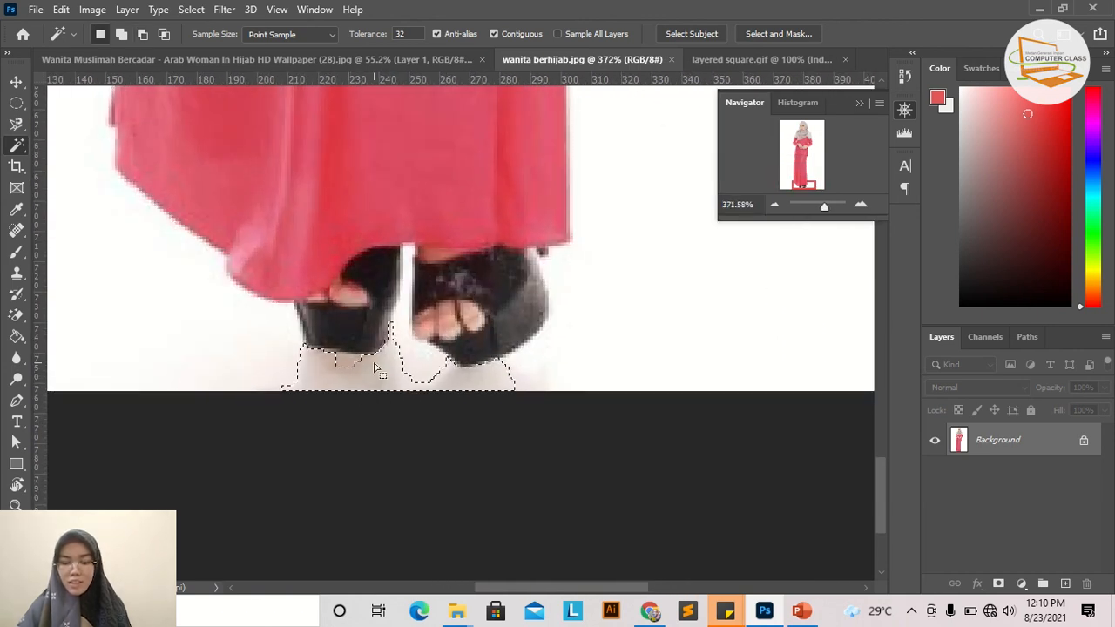
left_click(562, 349)
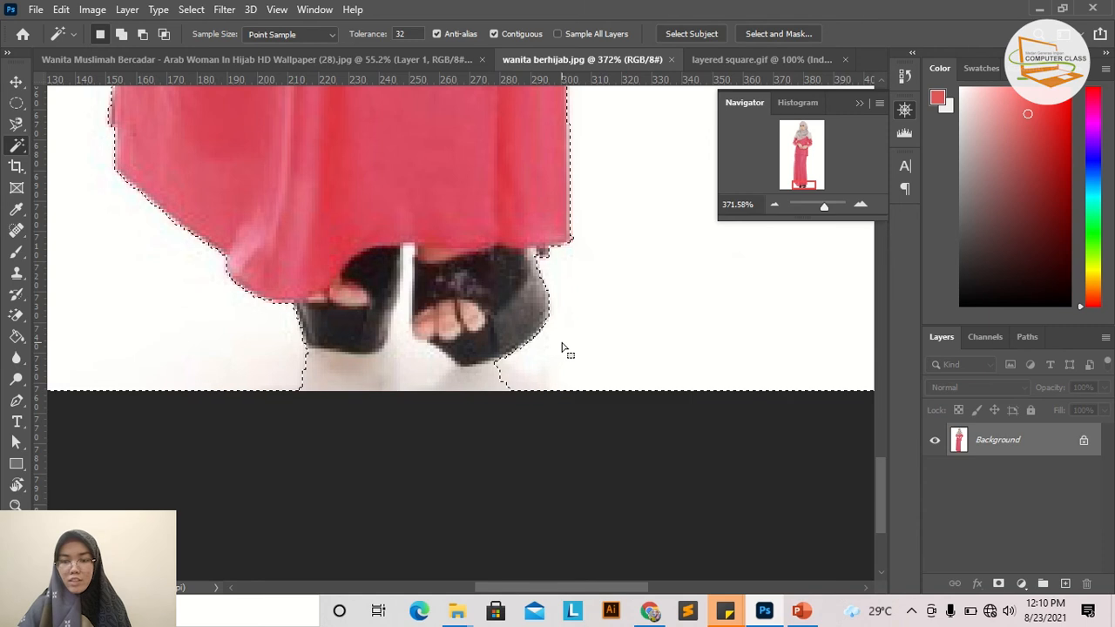
Switch to the Move tool and invert the selection from the white background to the woman
right_click(16, 145)
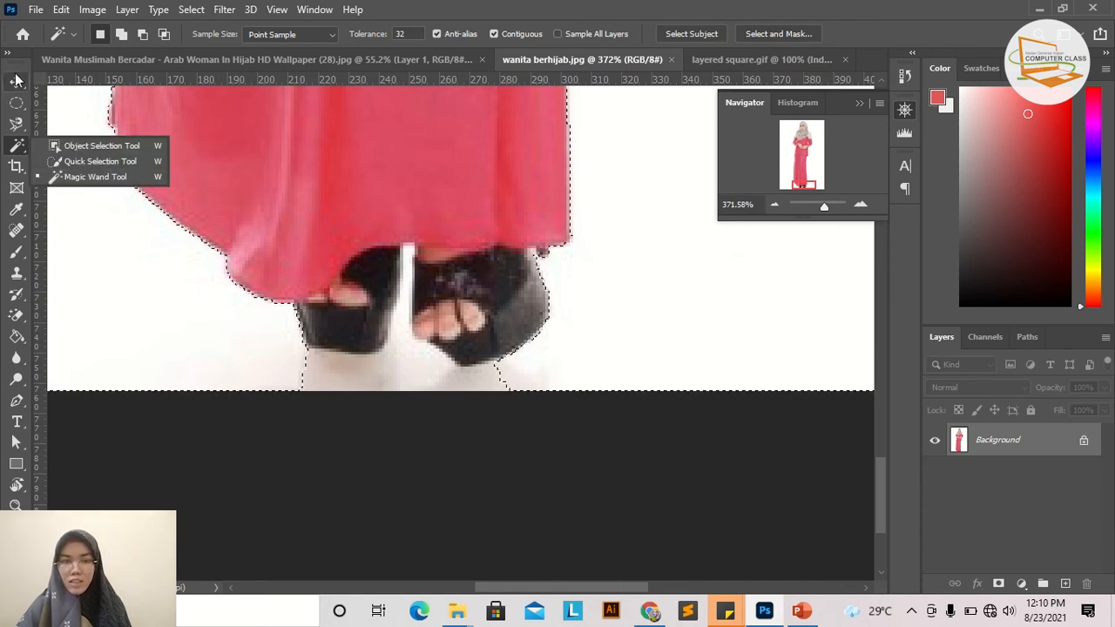
key("v")
key("ctrl+0")
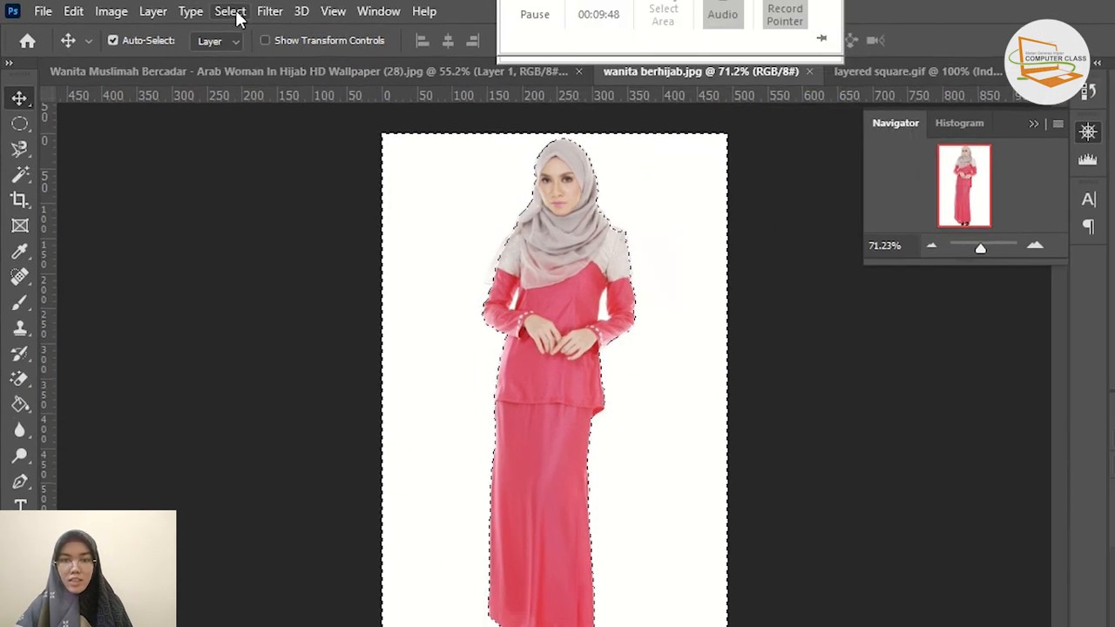
left_click(193, 10)
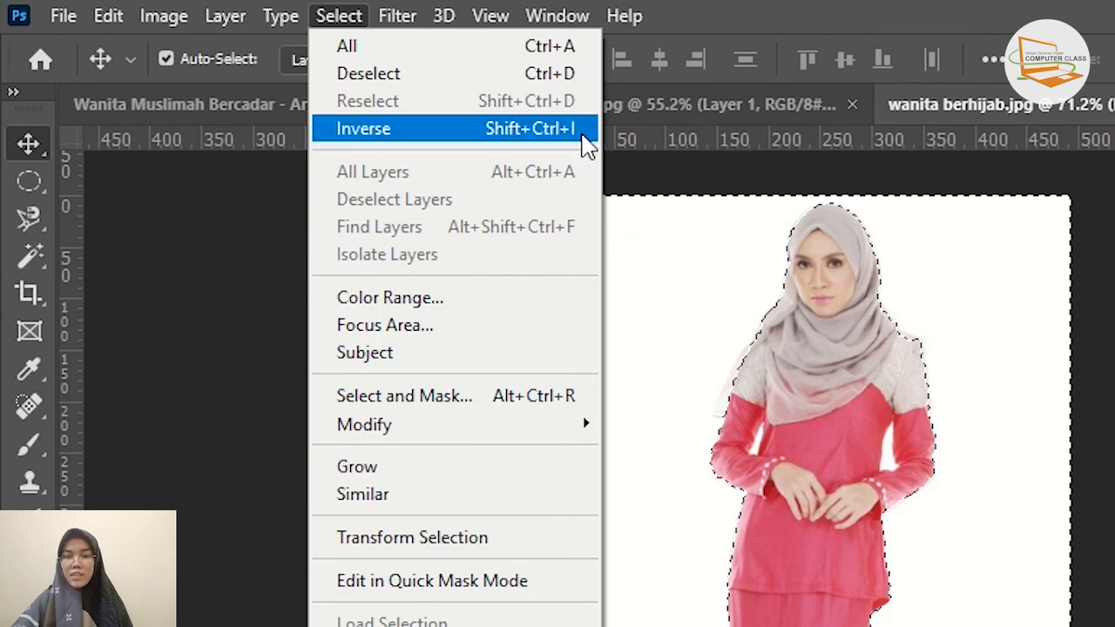
left_click(573, 136)
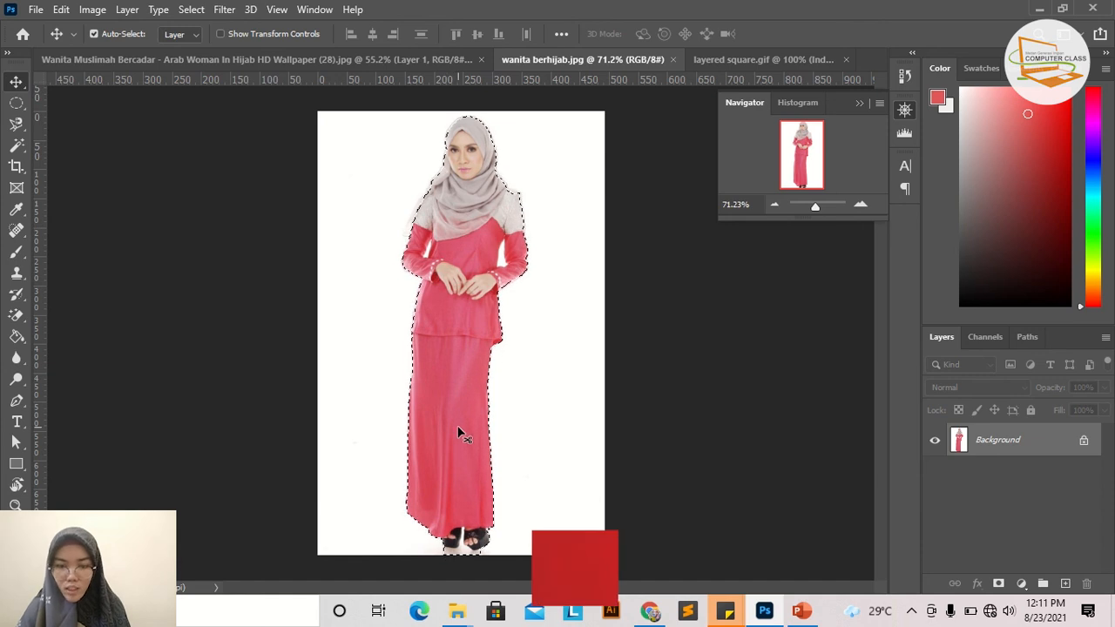
Copy the selected woman in pink to a new layer and hide the Background layer
scroll(422, 246, "up", 4)
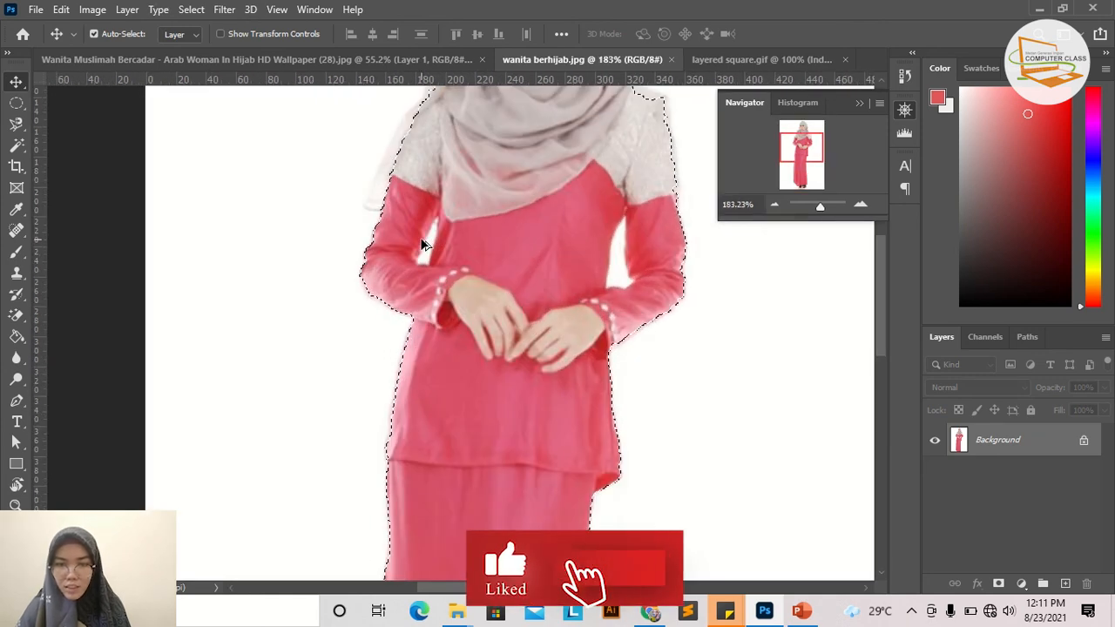
scroll(424, 246, "down", 2)
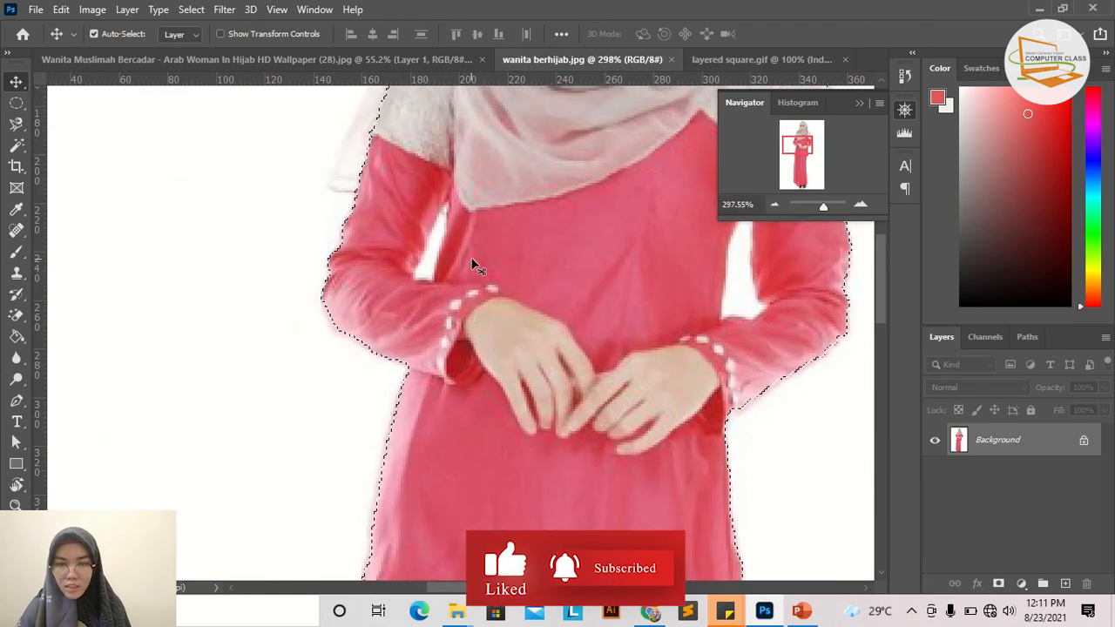
scroll(464, 253, "down", 2)
scroll(464, 252, "up", 4)
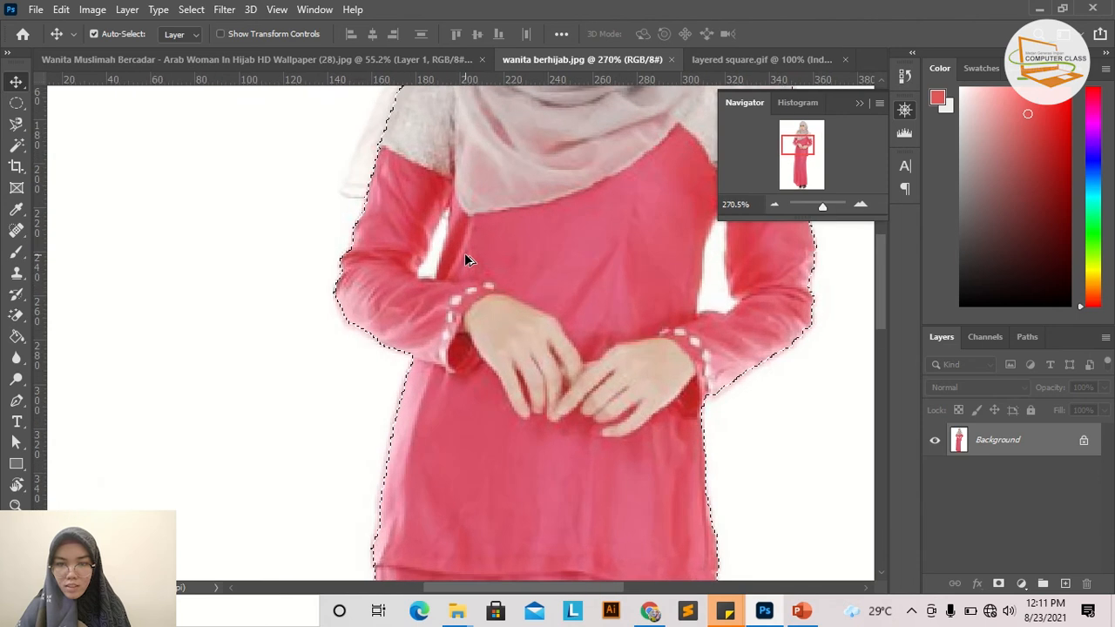
scroll(456, 255, "down", 6)
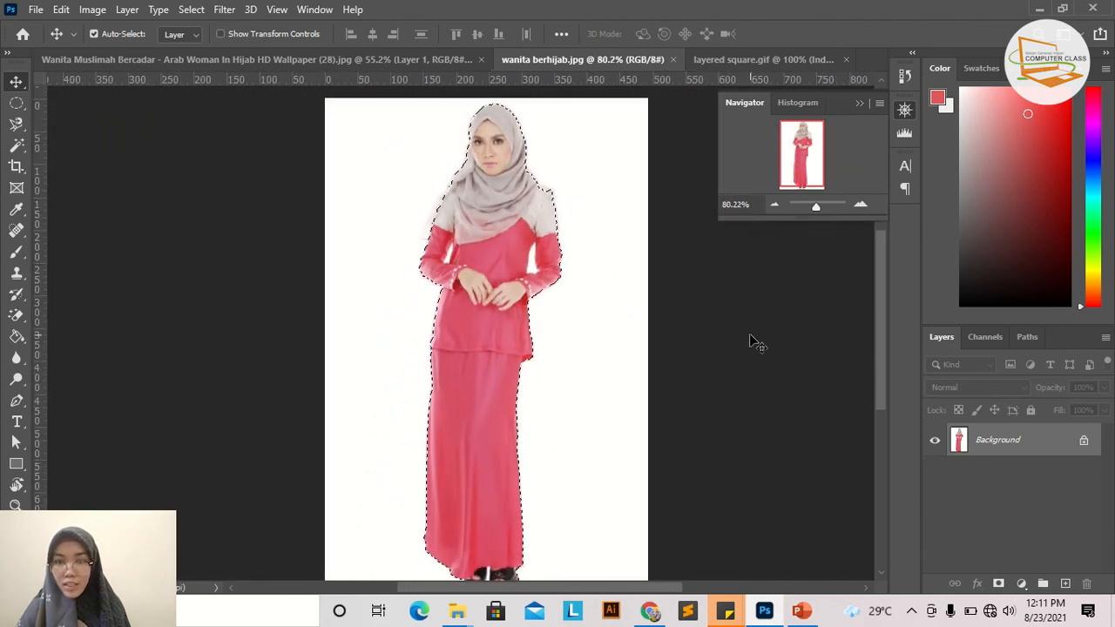
key("ctrl+j")
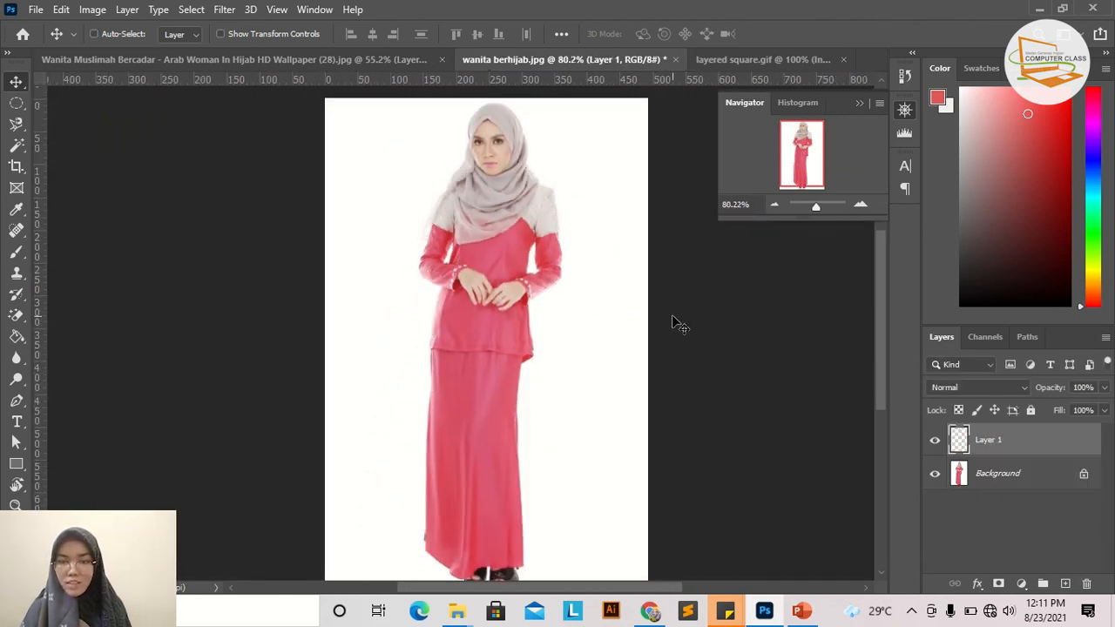
left_click(934, 473)
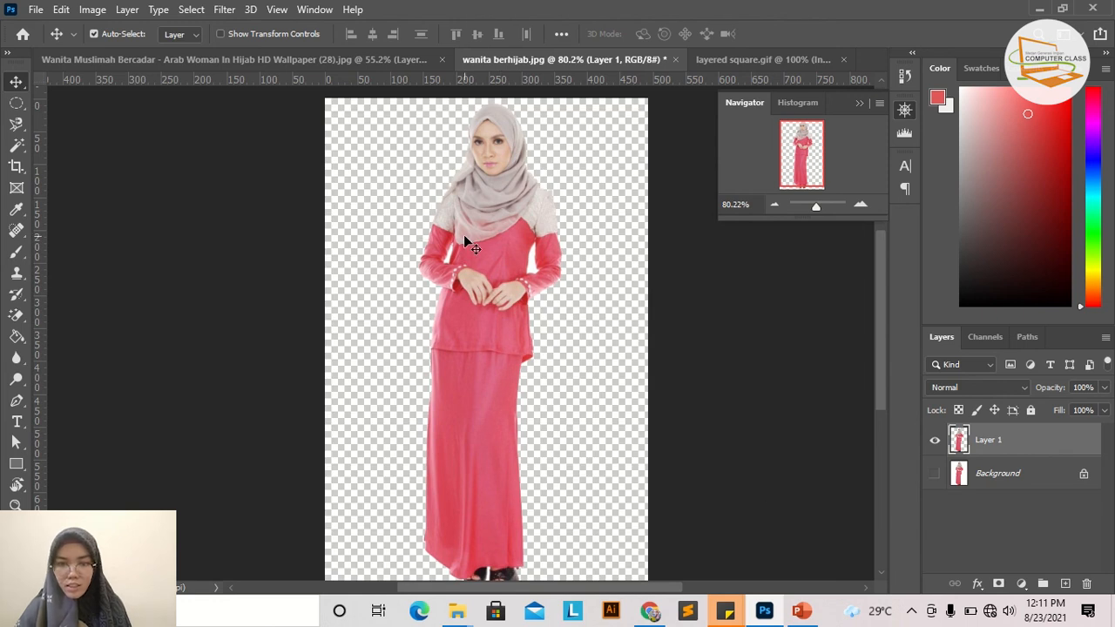
Delete the white patch between the woman's right arm and torso on Layer 1 using the Magic Wand
scroll(460, 235, "up", 6)
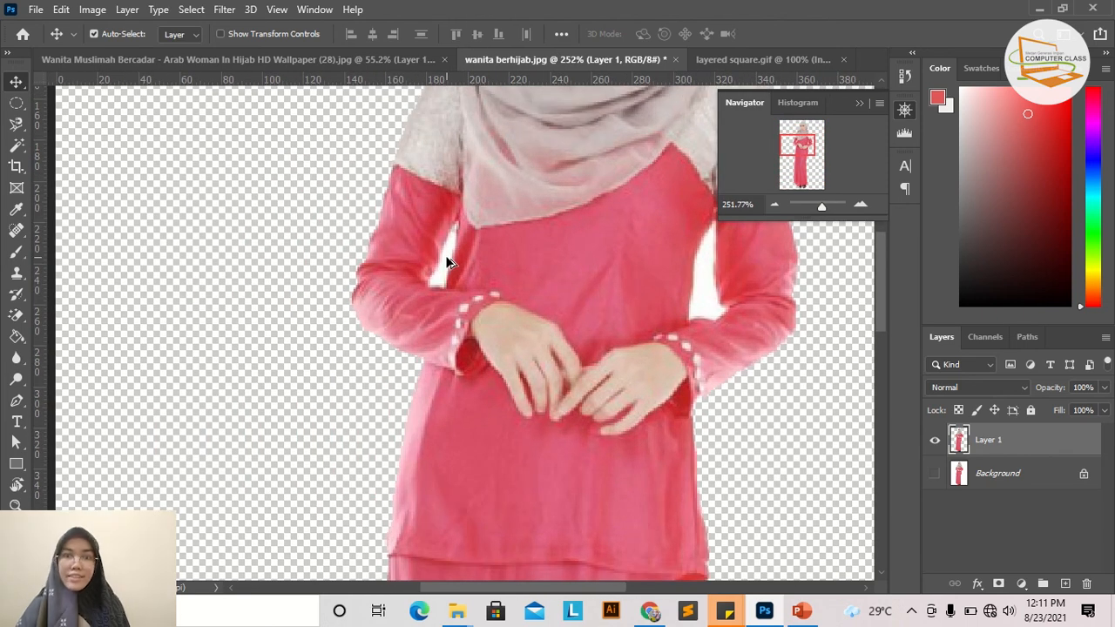
scroll(490, 301, "up", 2)
scroll(490, 301, "right", 2)
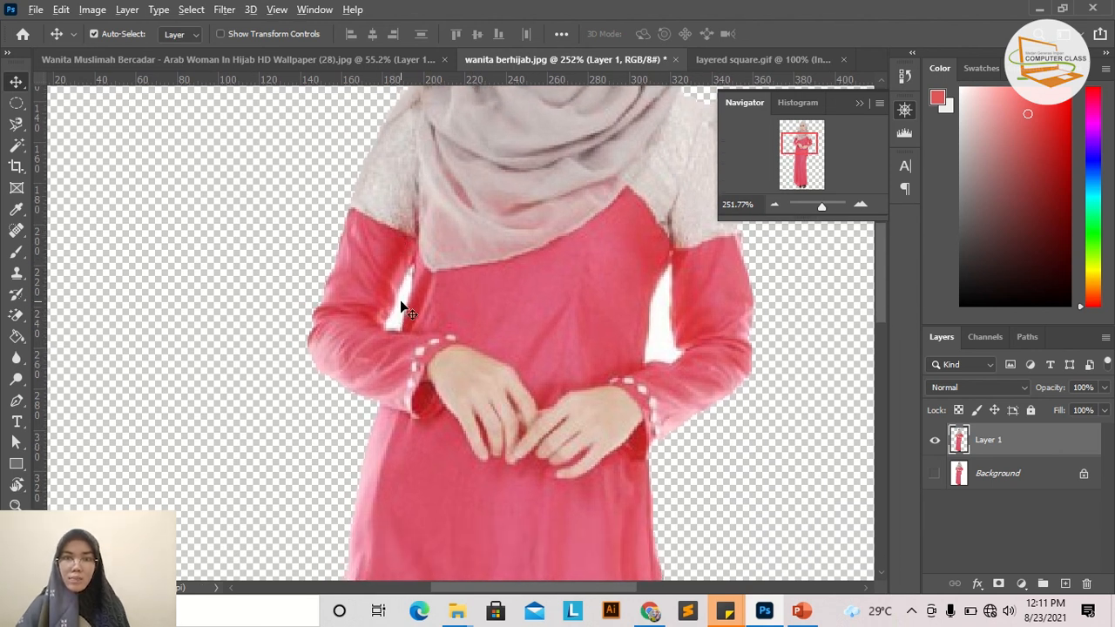
scroll(401, 307, "up", 3)
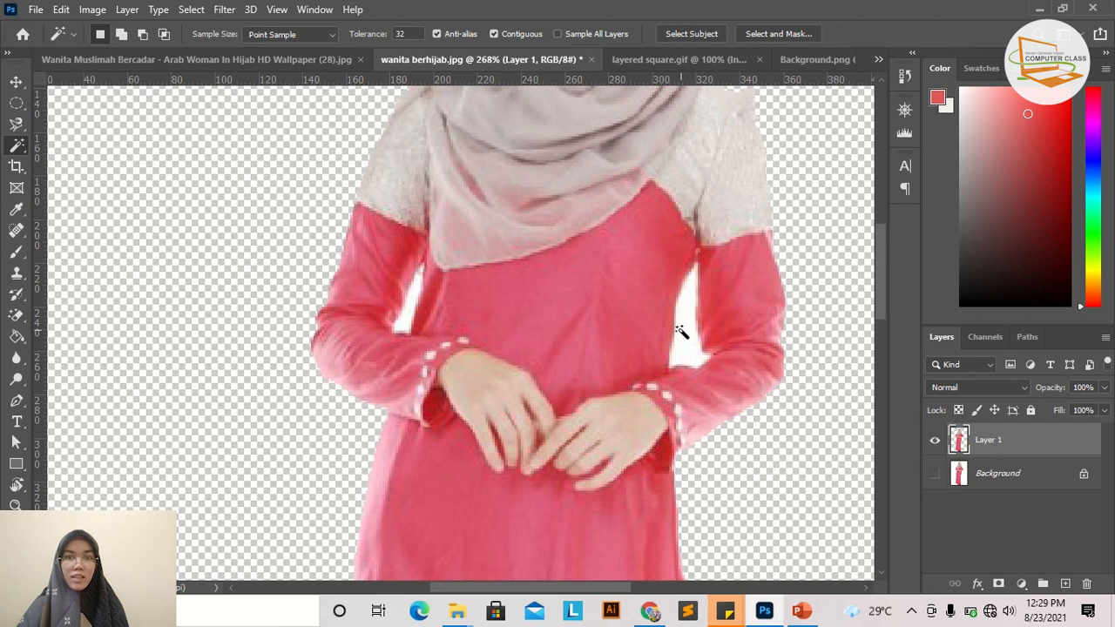
right_click(14, 152)
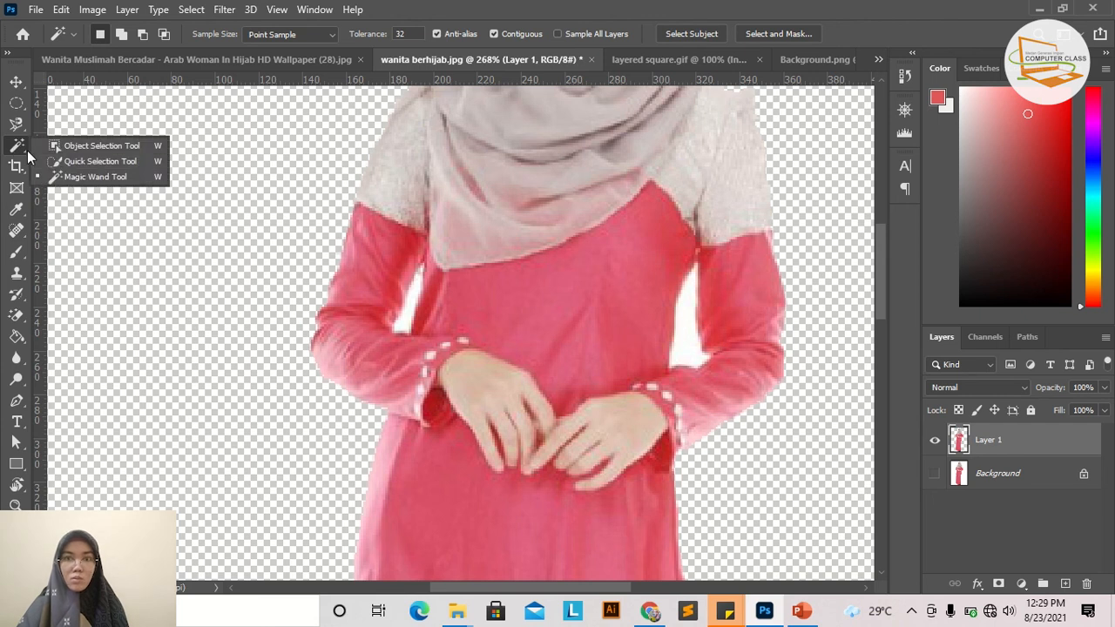
left_click(65, 172)
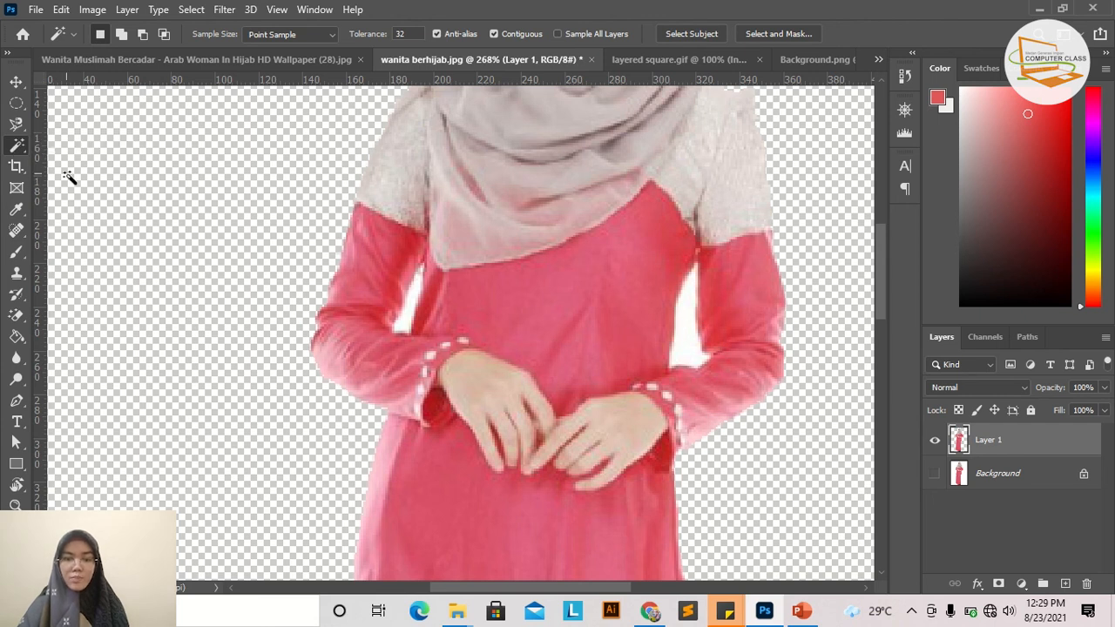
left_click(417, 281)
key("Delete")
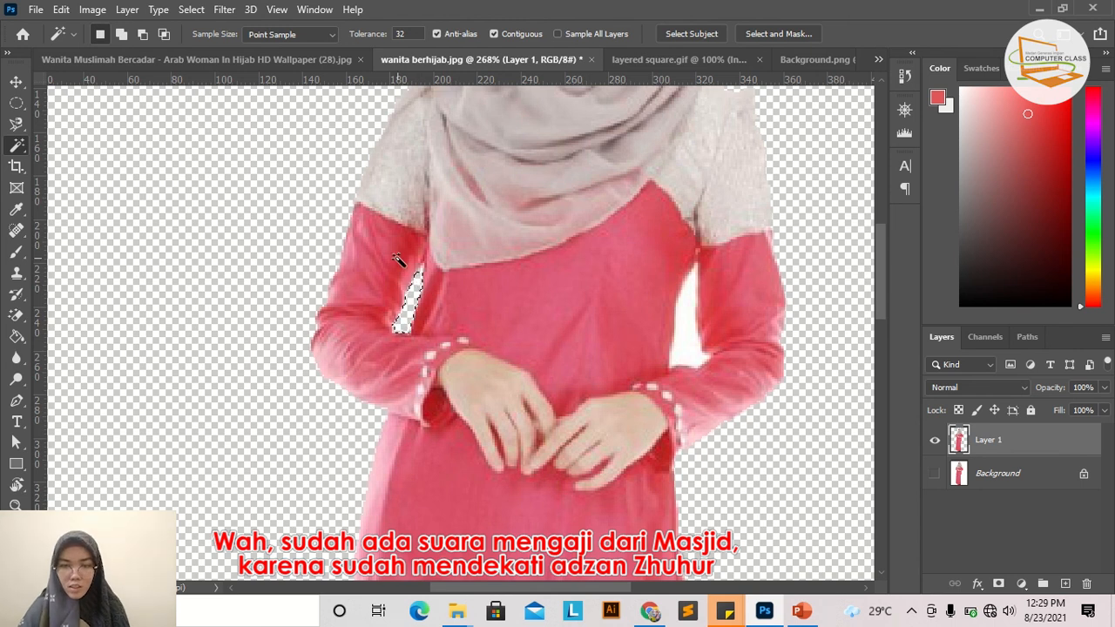
Delete the leftover white pixels at the upper tip of the gap beside her right arm, and deselect
scroll(398, 259, "up", 5)
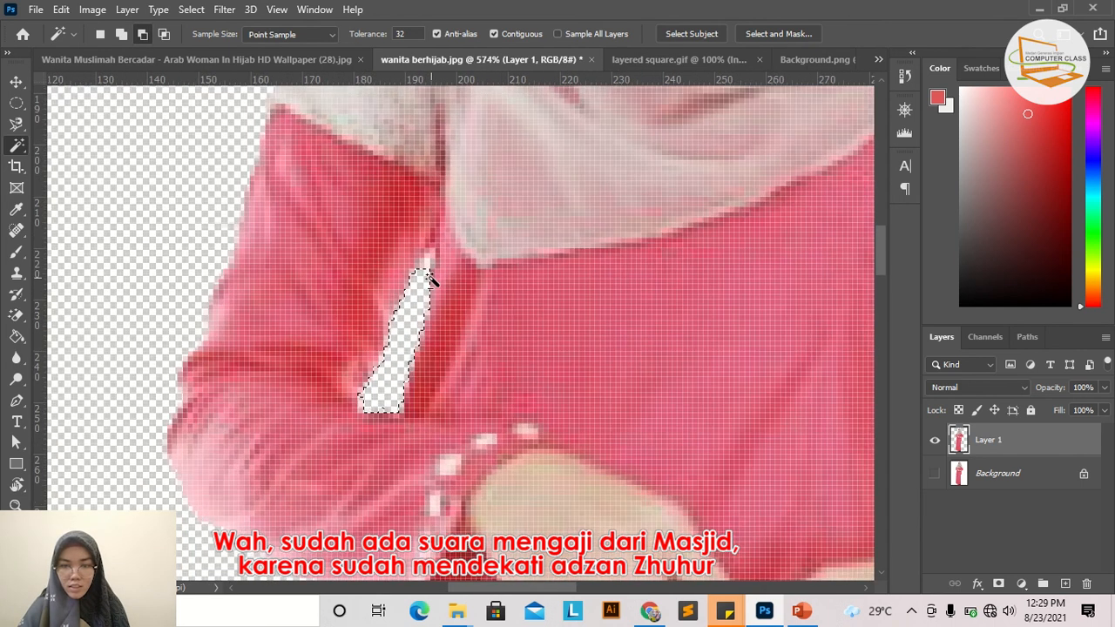
scroll(431, 278, "up", 2)
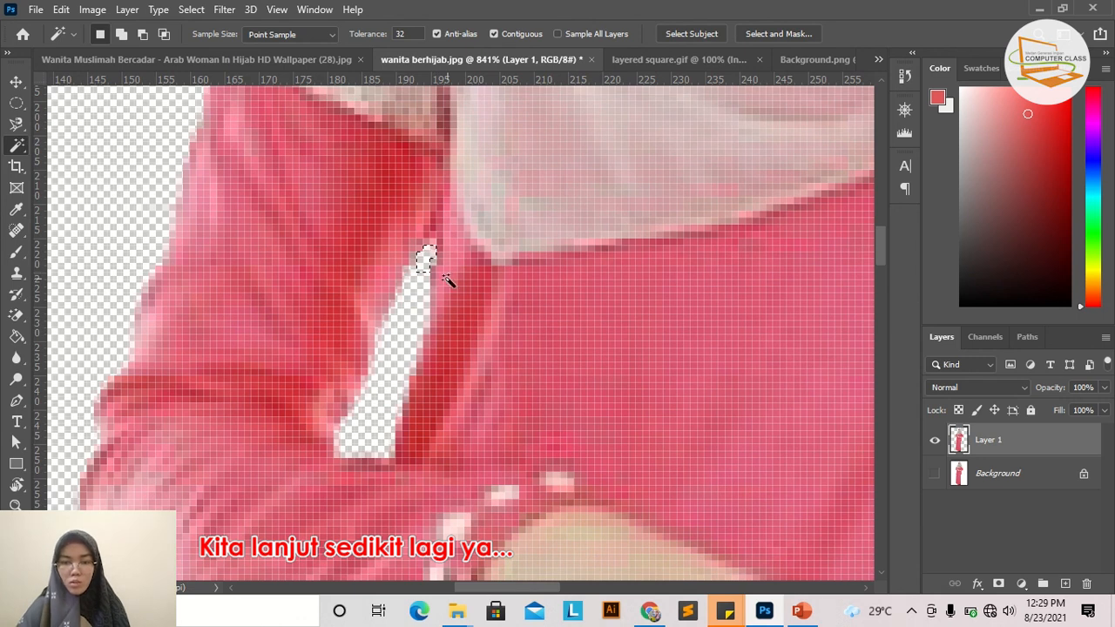
scroll(440, 262, "up", 2)
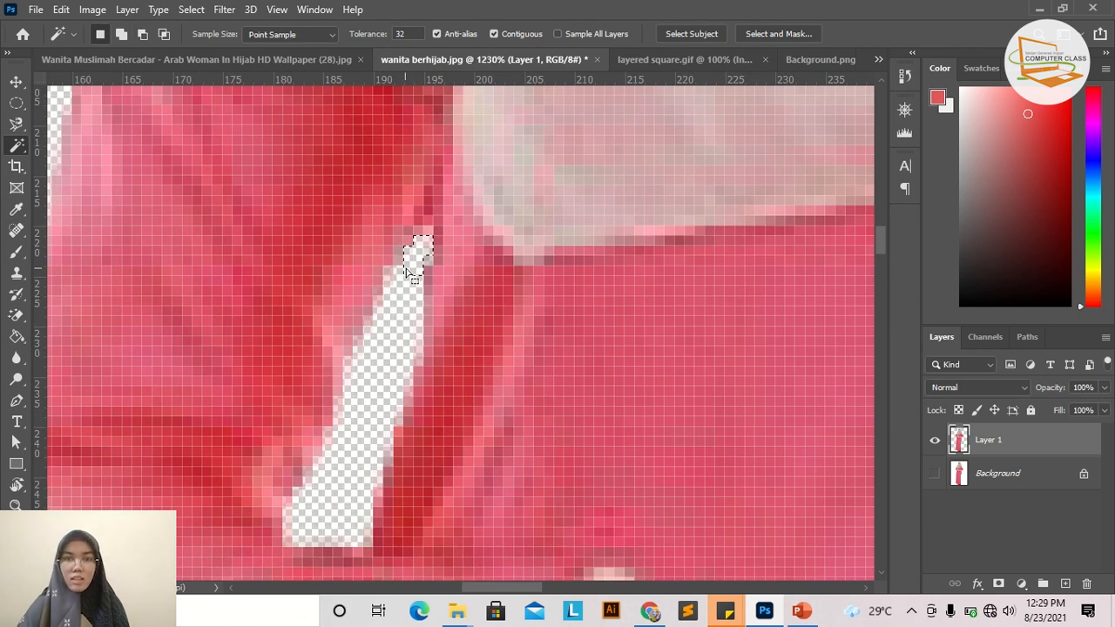
key("Delete")
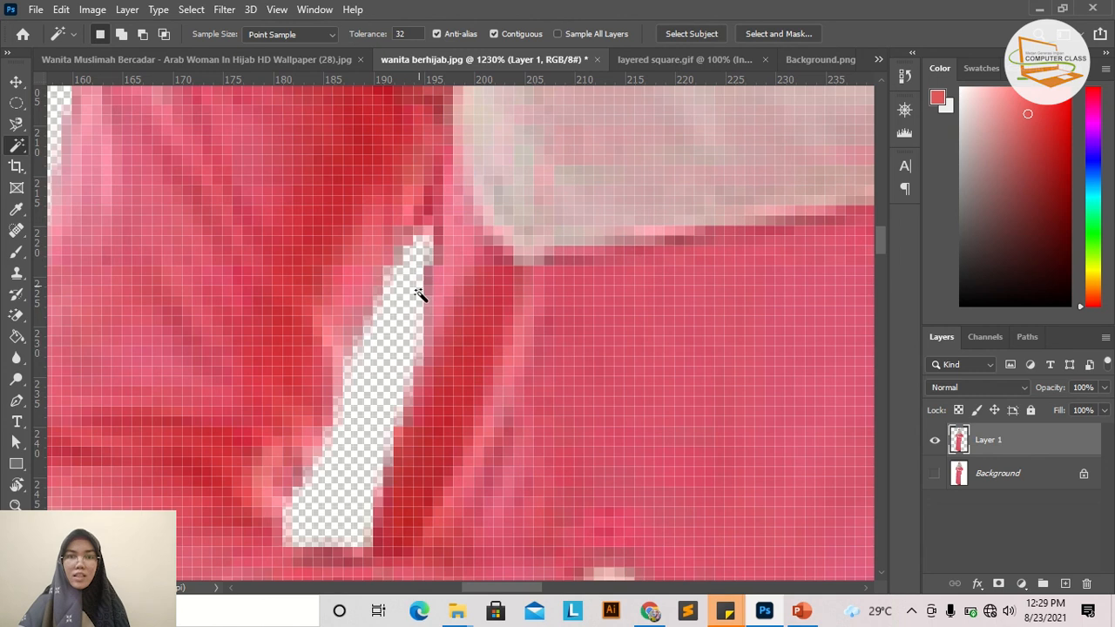
key("ctrl+d")
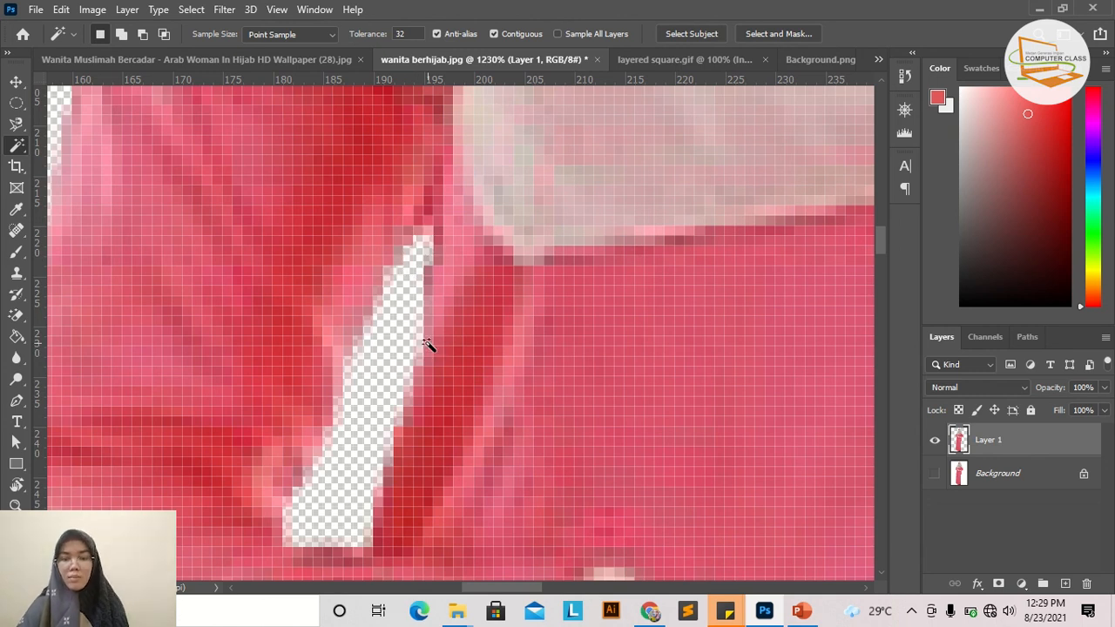
Delete the white patch between the woman's left arm and torso on Layer 1 using the Magic Wand
left_click_drag(611, 329, 376, 339)
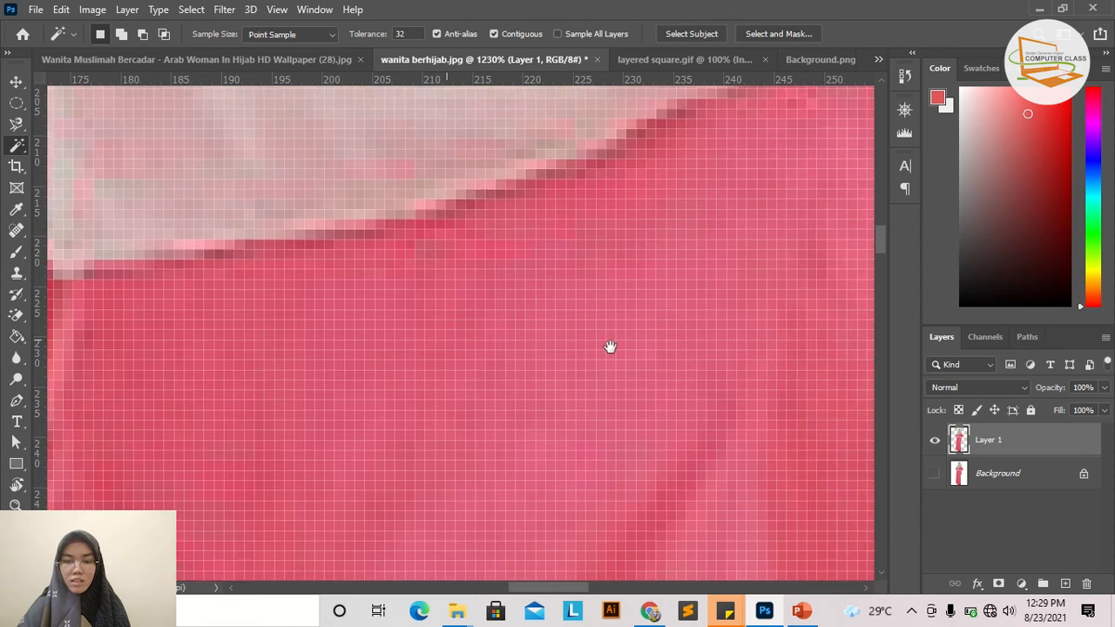
left_click_drag(610, 349, 452, 226)
left_click_drag(510, 348, 327, 183)
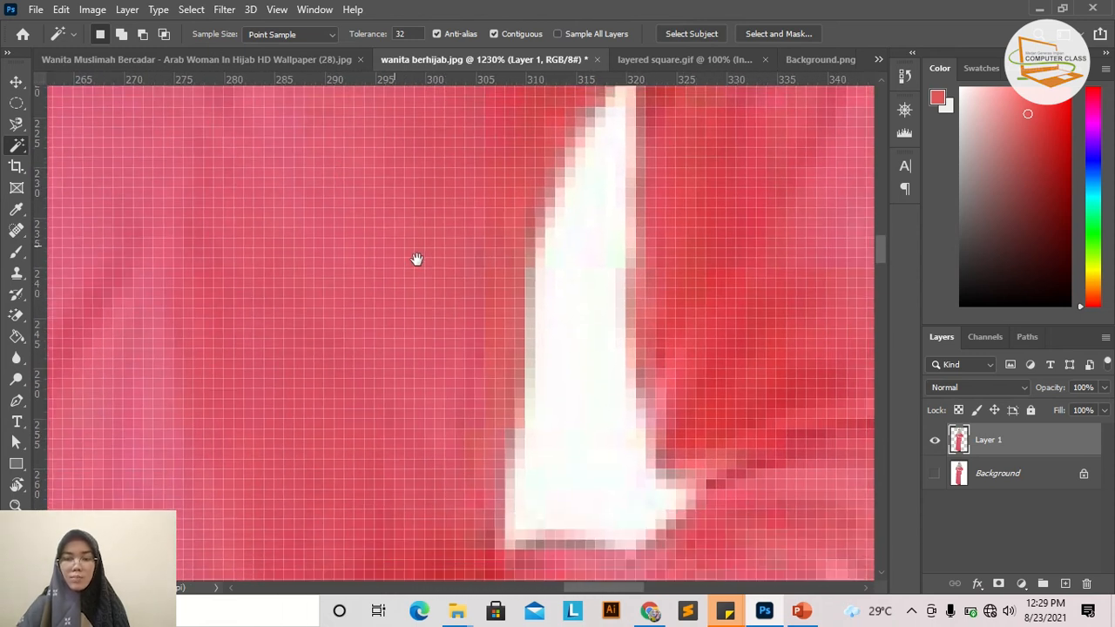
left_click(583, 348)
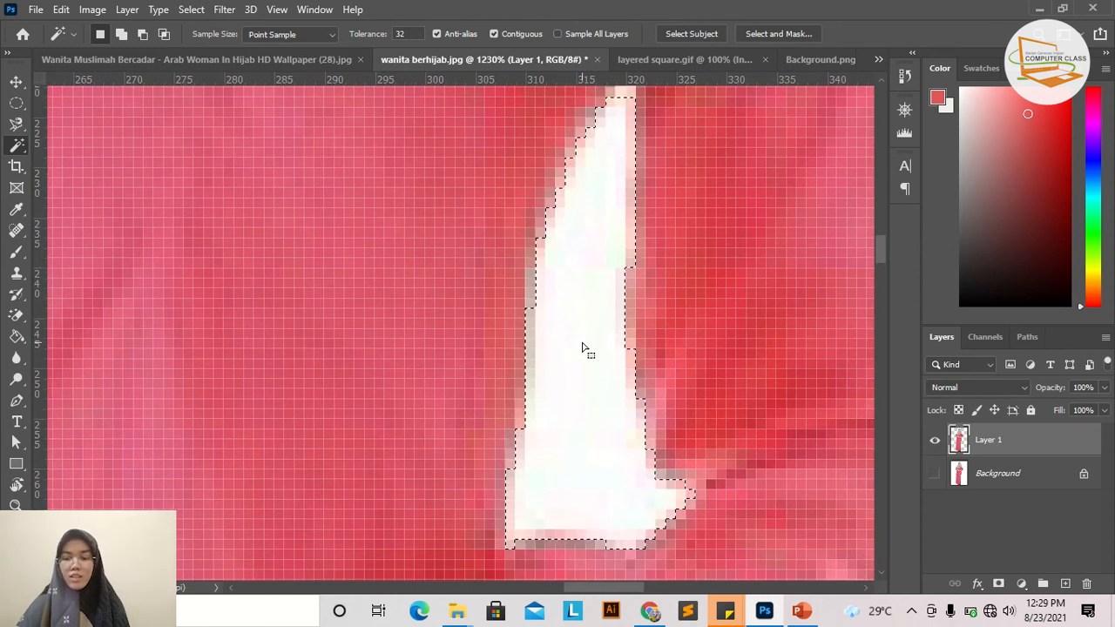
key("Delete")
Delete the leftover light pixels at the upper tip of the gap beside her left arm, and deselect
left_click_drag(582, 349, 559, 461)
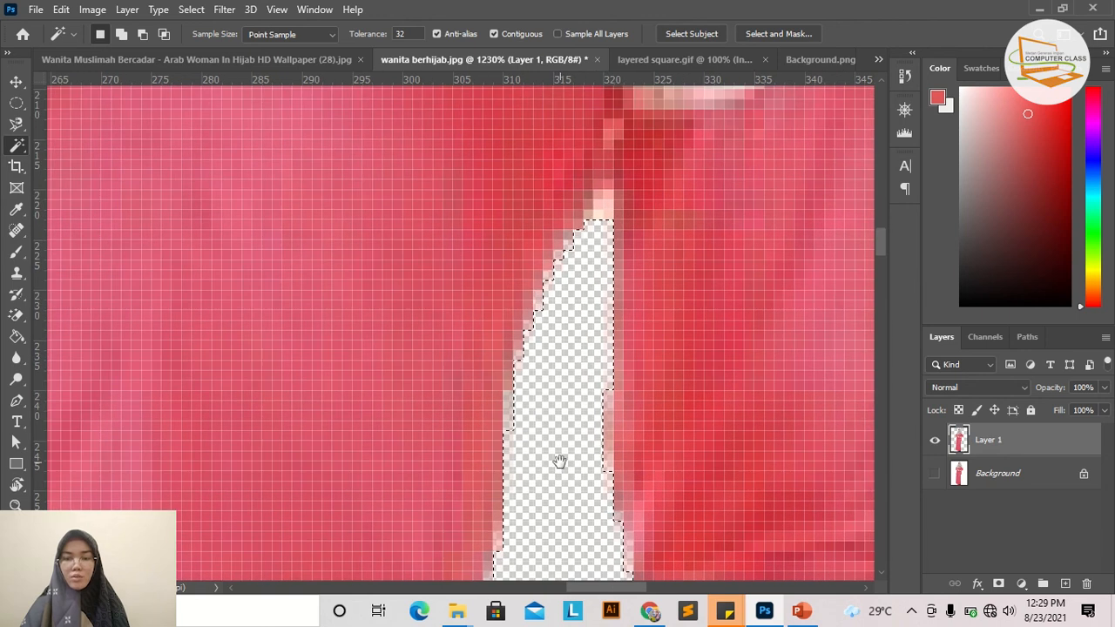
left_click(603, 215)
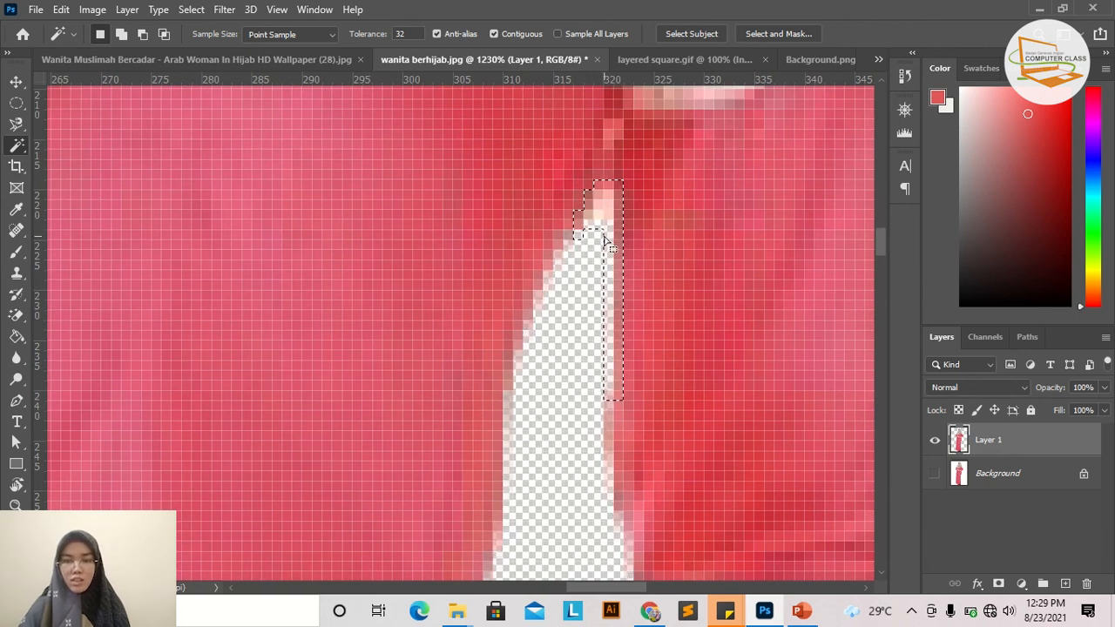
key("Delete")
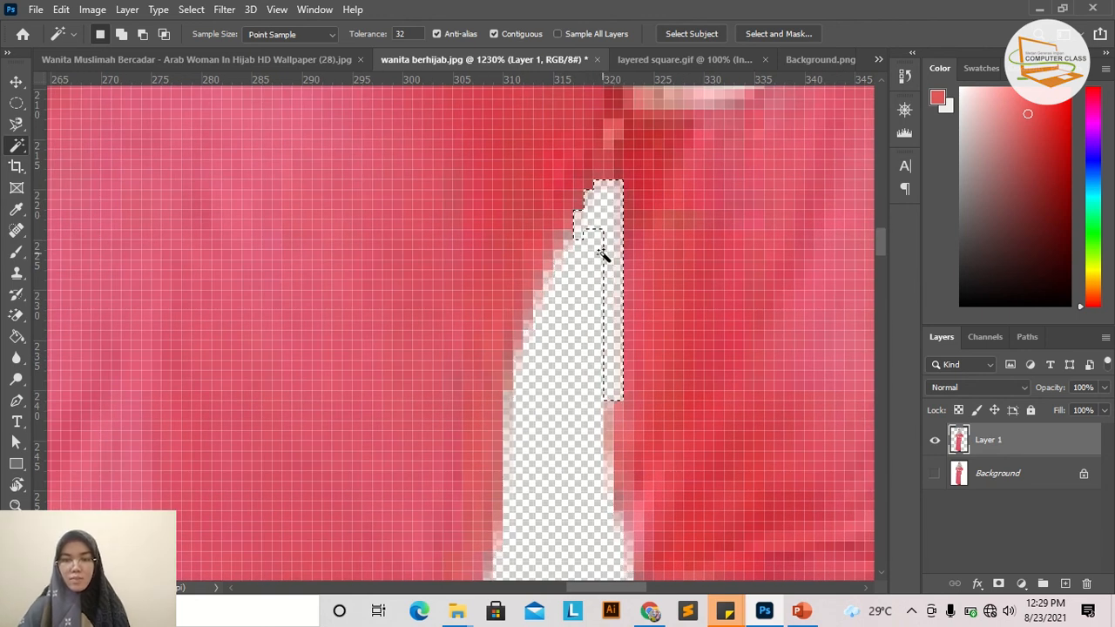
scroll(602, 254, "down", 5)
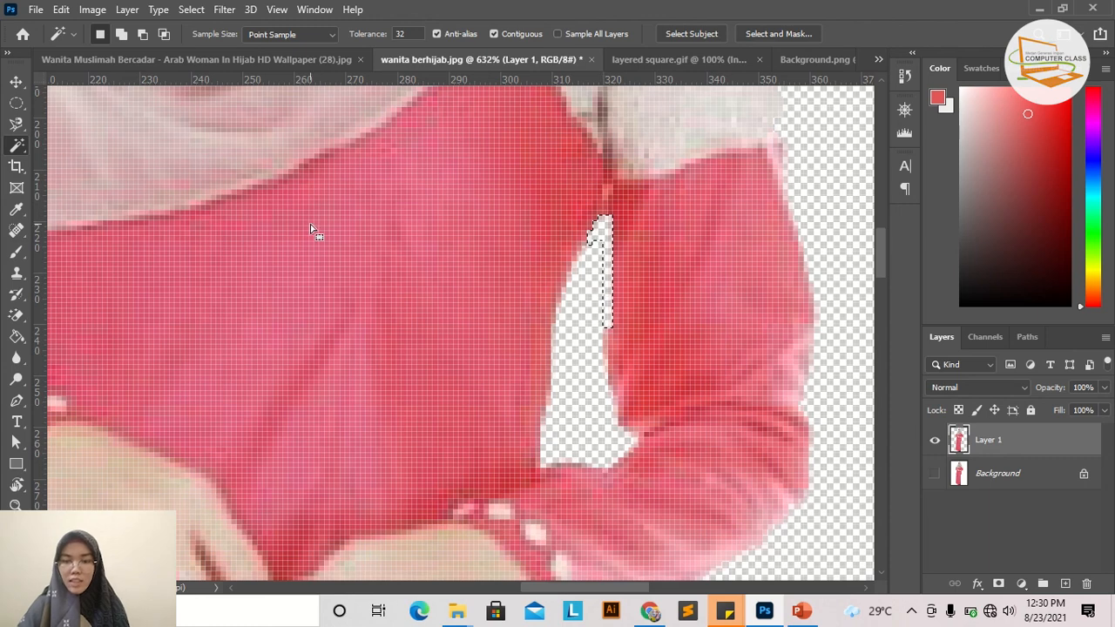
scroll(310, 229, "down", 3)
scroll(273, 406, "up", 3)
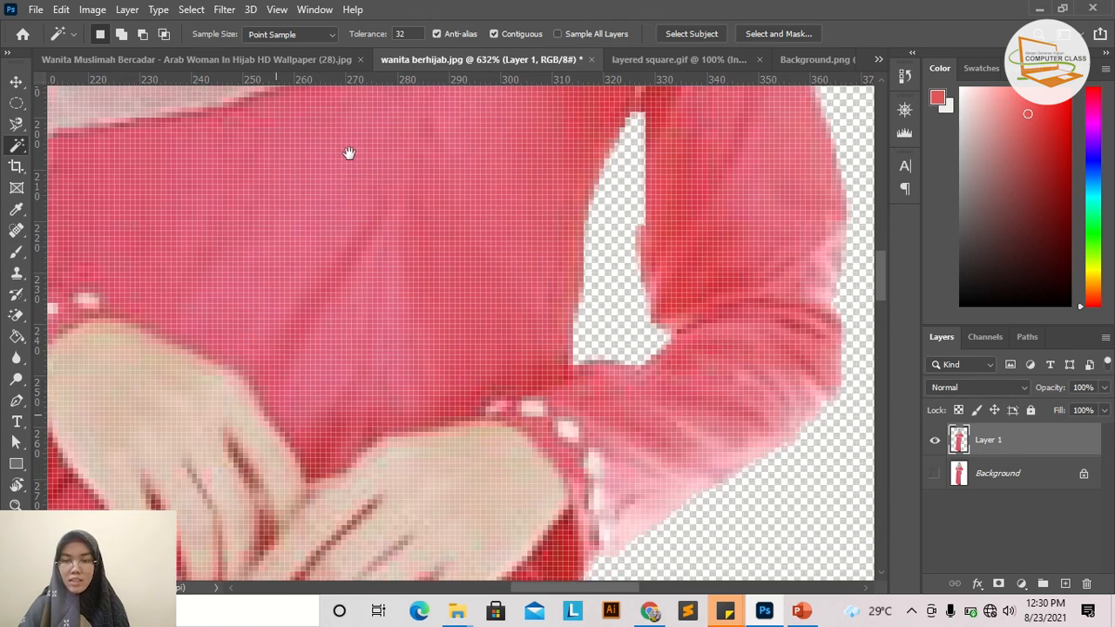
Delete the leftover floor shadow and white areas below and between the woman's shoes using the Magic Wand, and deselect
left_click_drag(348, 154, 440, 121)
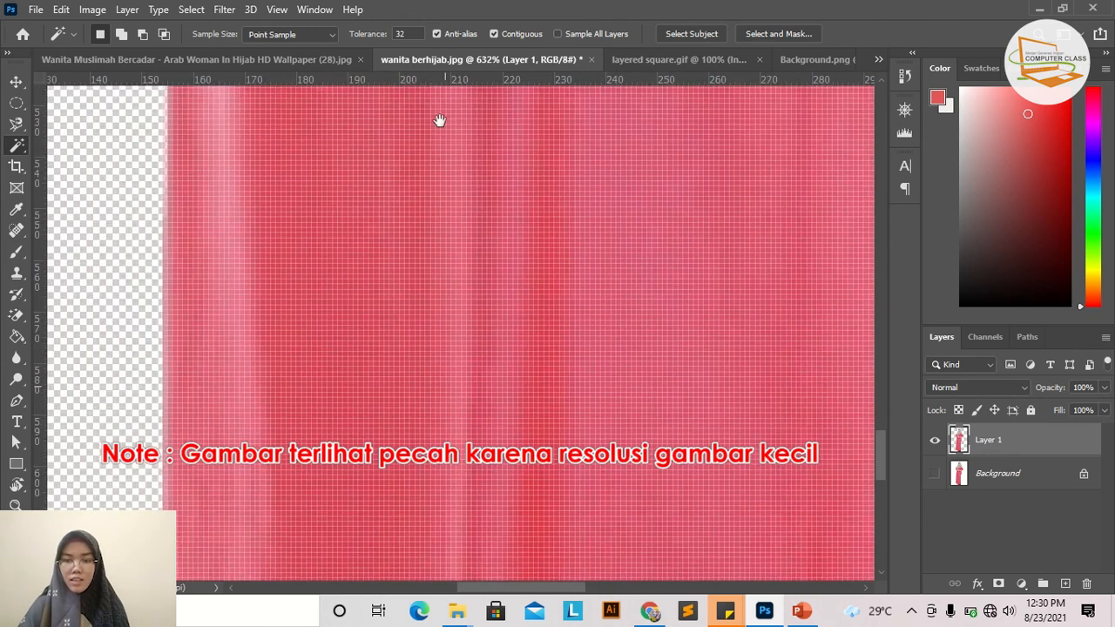
scroll(440, 120, "down", 3)
left_click_drag(436, 557, 383, 353)
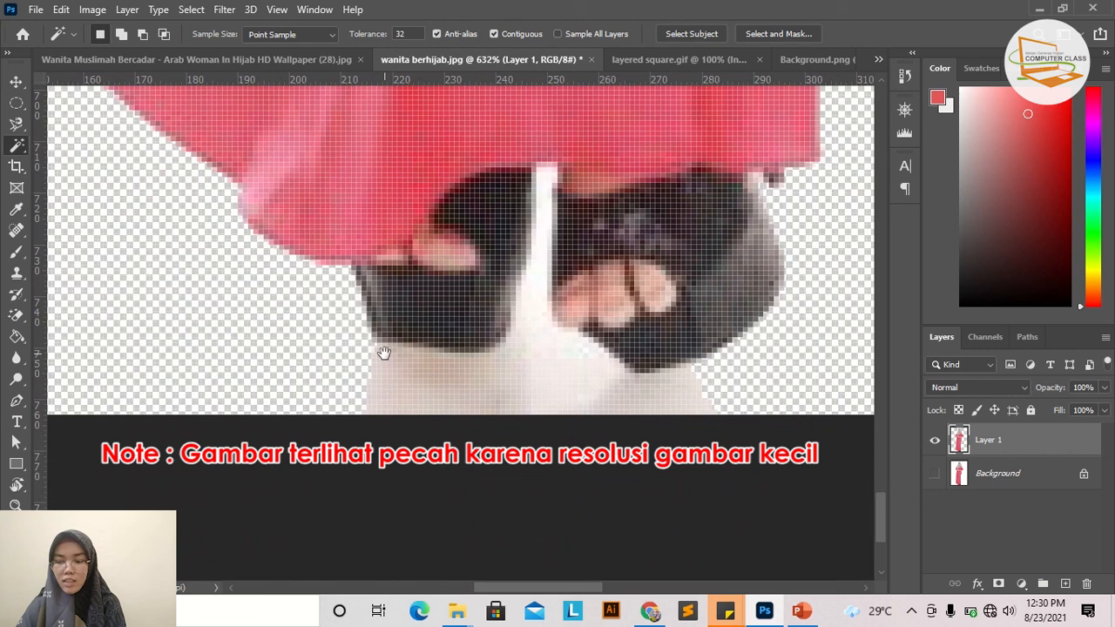
left_click(418, 387)
left_click(634, 401)
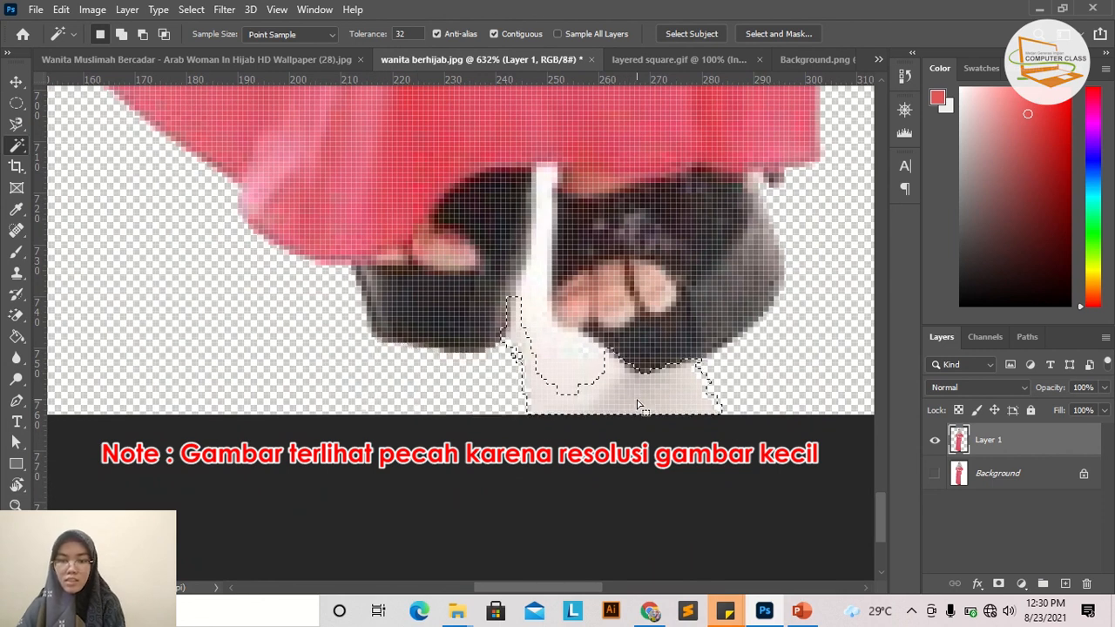
key("Delete")
left_click(558, 366)
key("Delete")
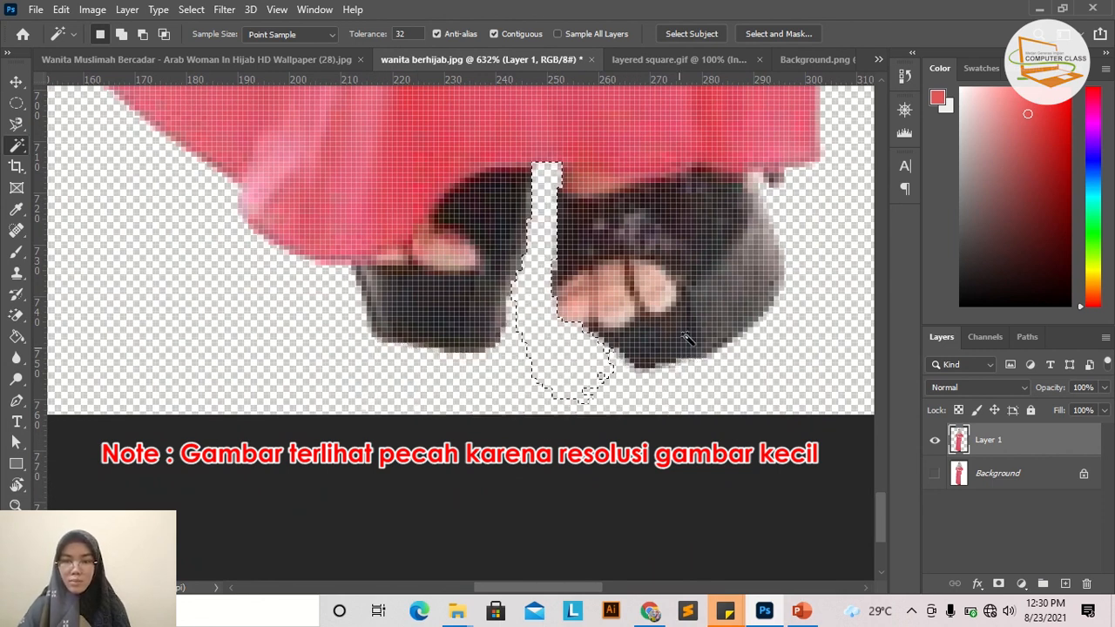
key("ctrl+d")
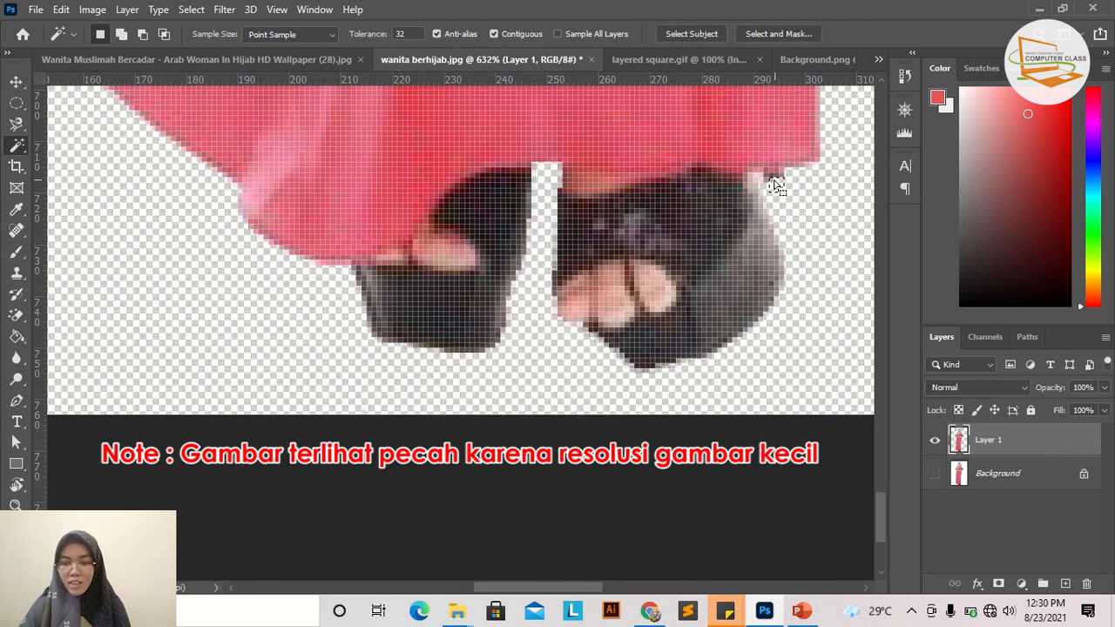
Delete the small dark speck under the dress hem beside her left shoe, deselect, and review the whole cutout
left_click(773, 177)
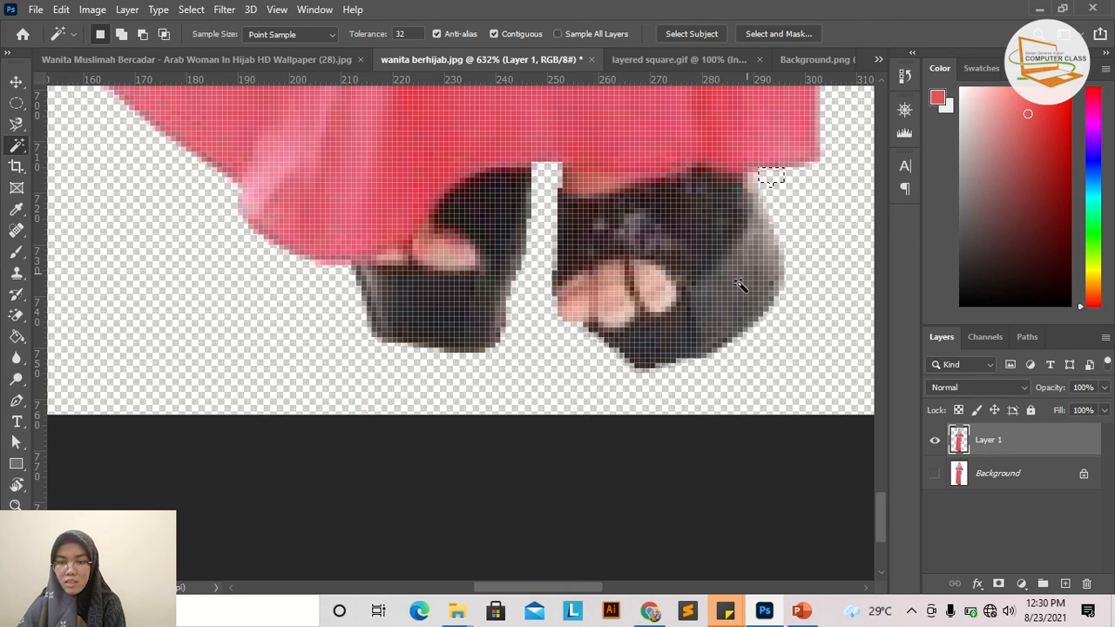
scroll(481, 279, "down", 5)
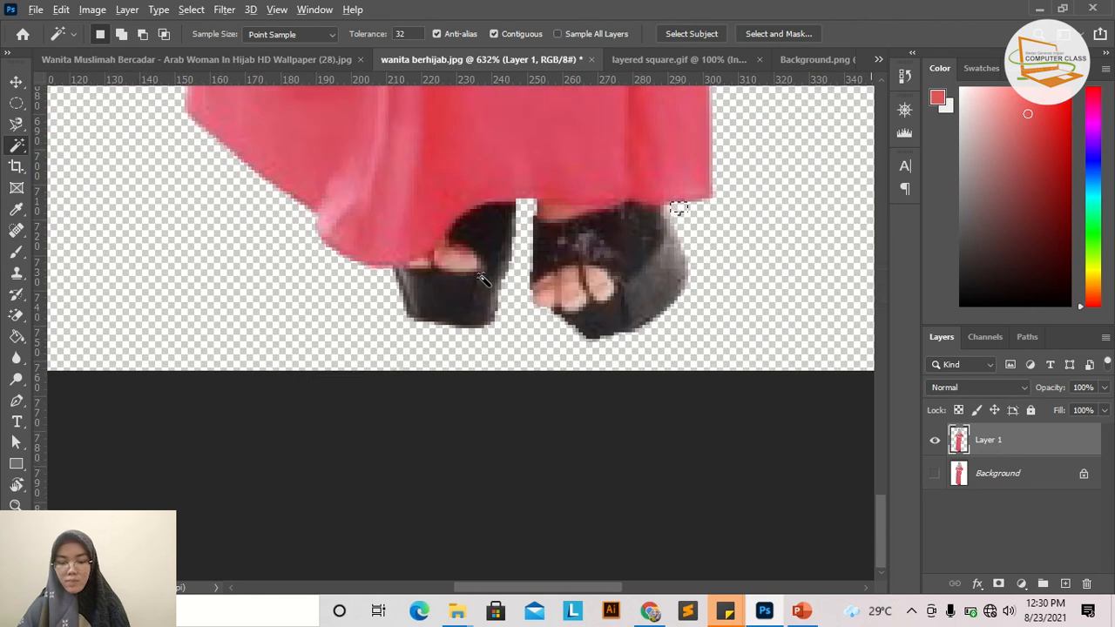
scroll(501, 302, "up", 2)
scroll(499, 296, "down", 3)
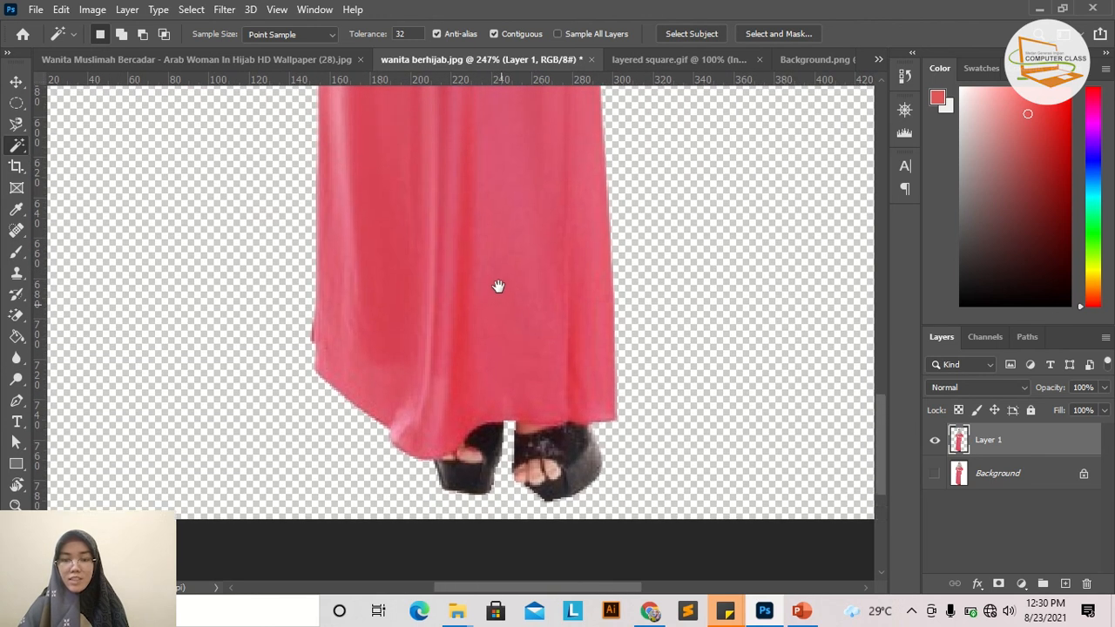
left_click_drag(505, 199, 536, 421)
scroll(510, 304, "up", 3)
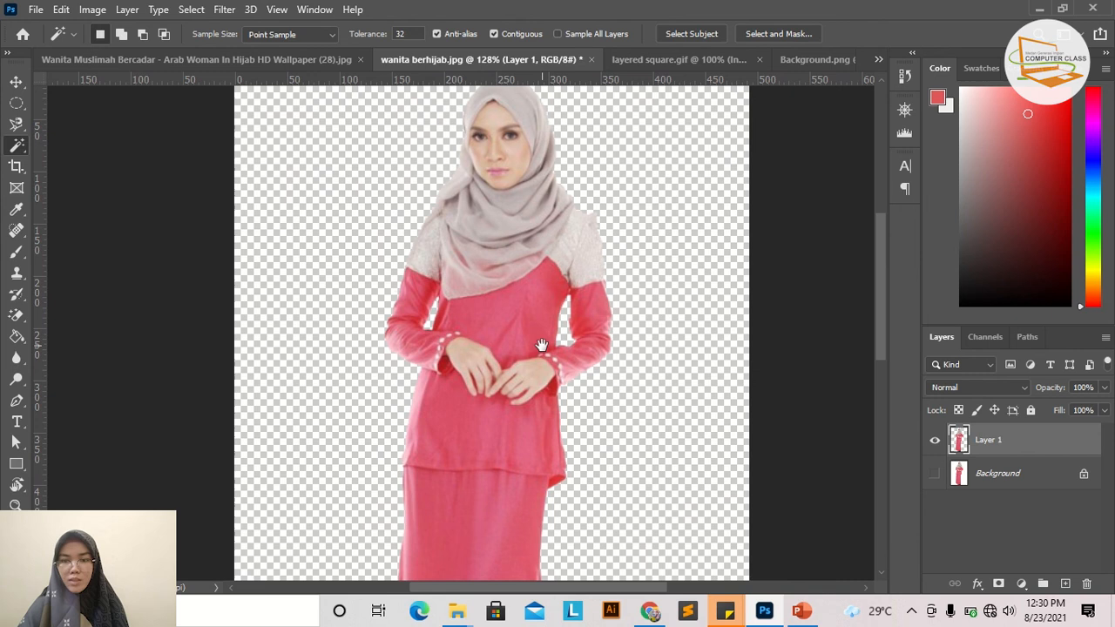
left_click_drag(541, 345, 549, 376)
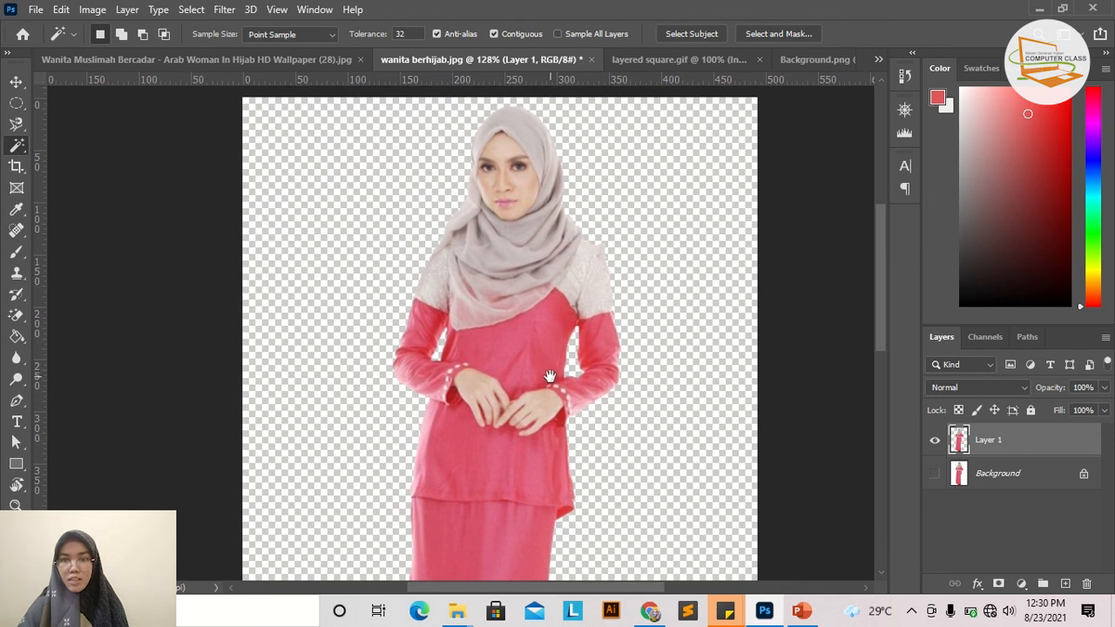